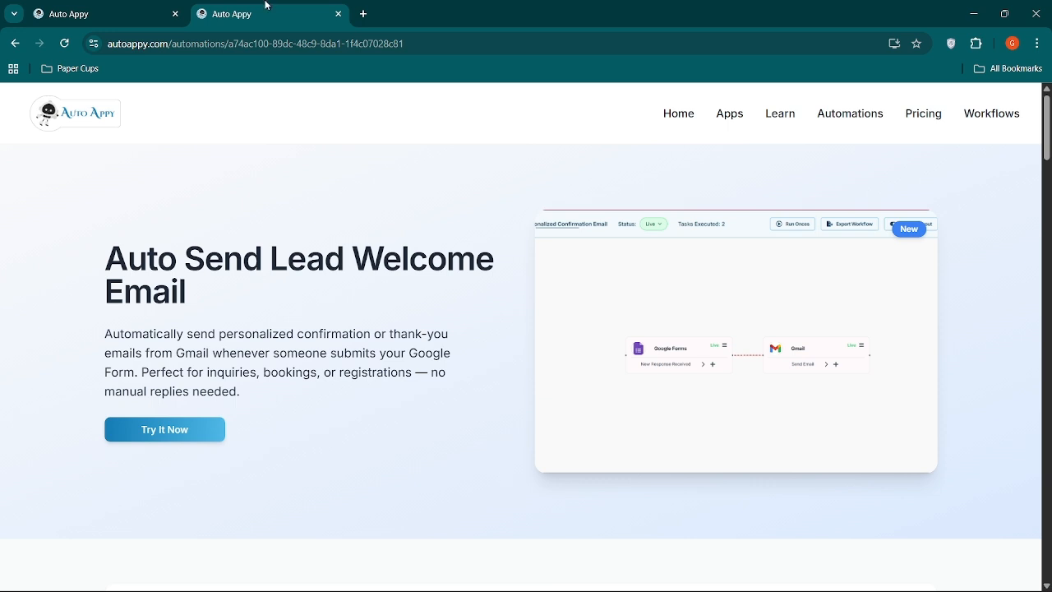
Examine the Auto Appy home page, covering its connectable apps, ready-made automations and pricing plans.
click(111, 14)
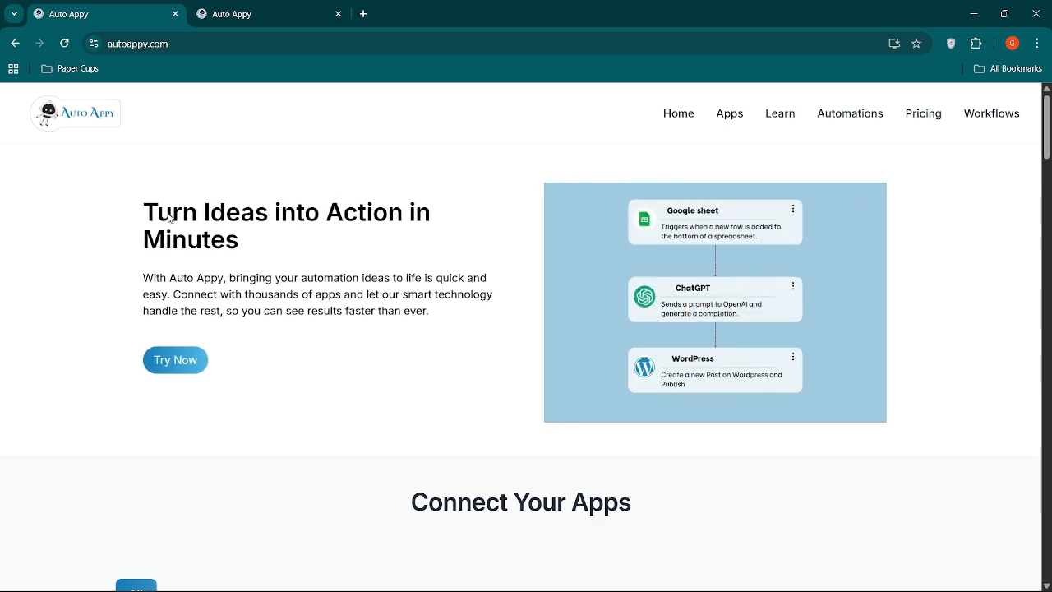
scroll(148, 425, down, 3)
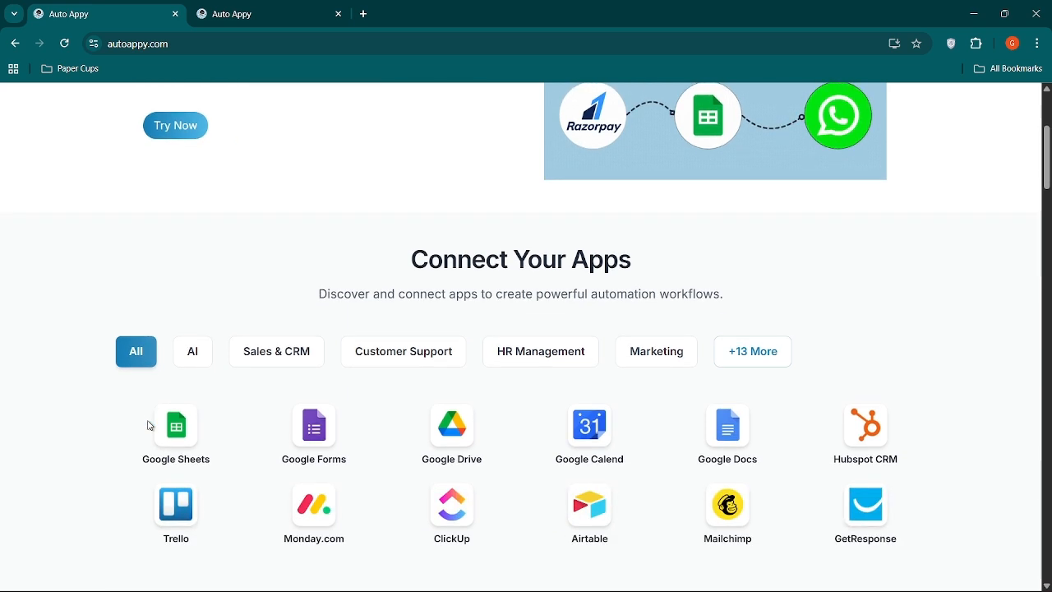
scroll(151, 426, down, 1)
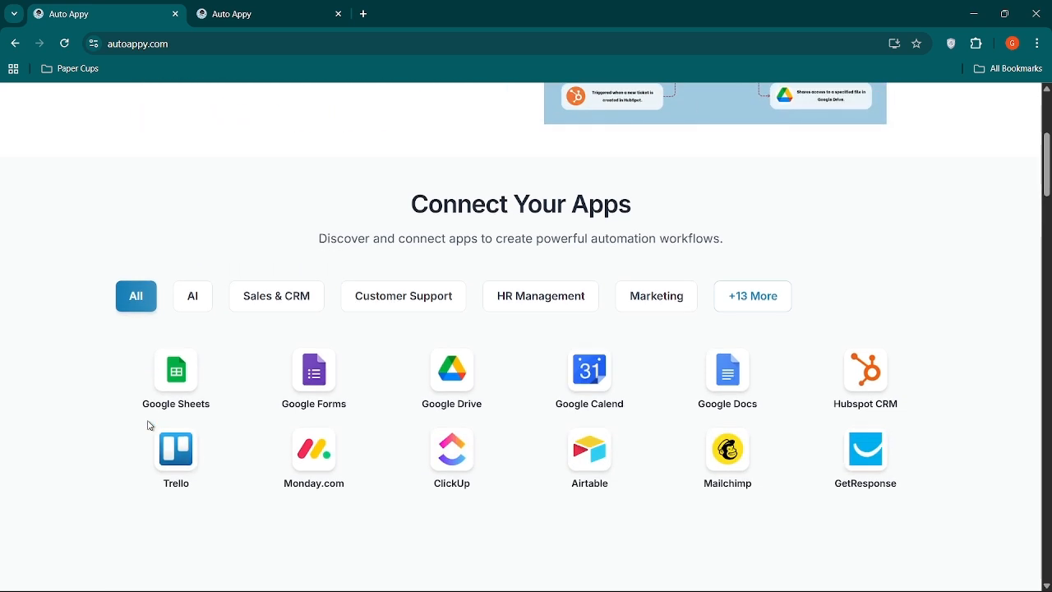
scroll(150, 426, down, 1)
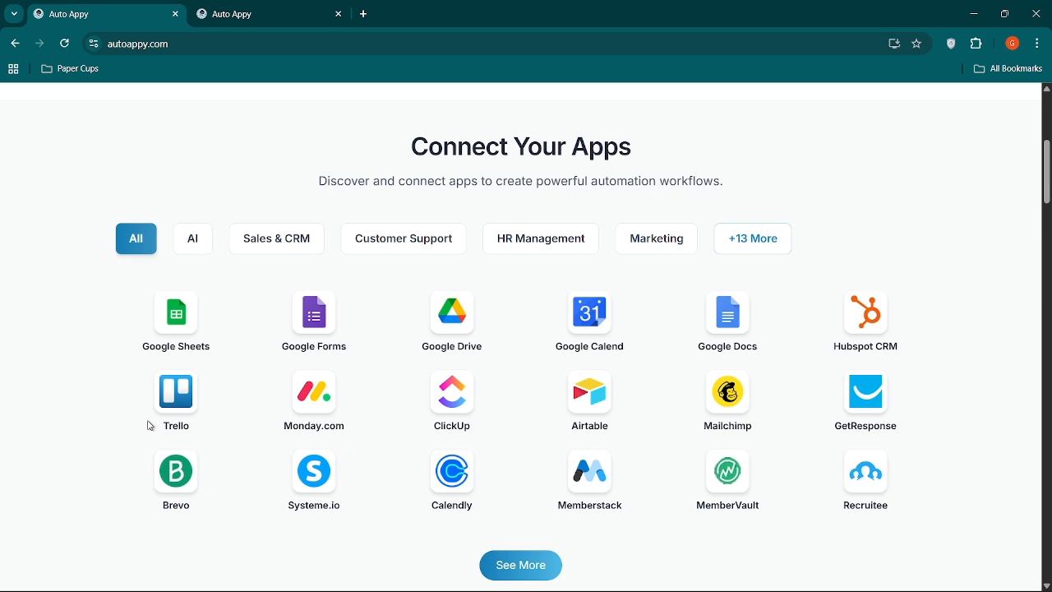
scroll(151, 427, down, 5)
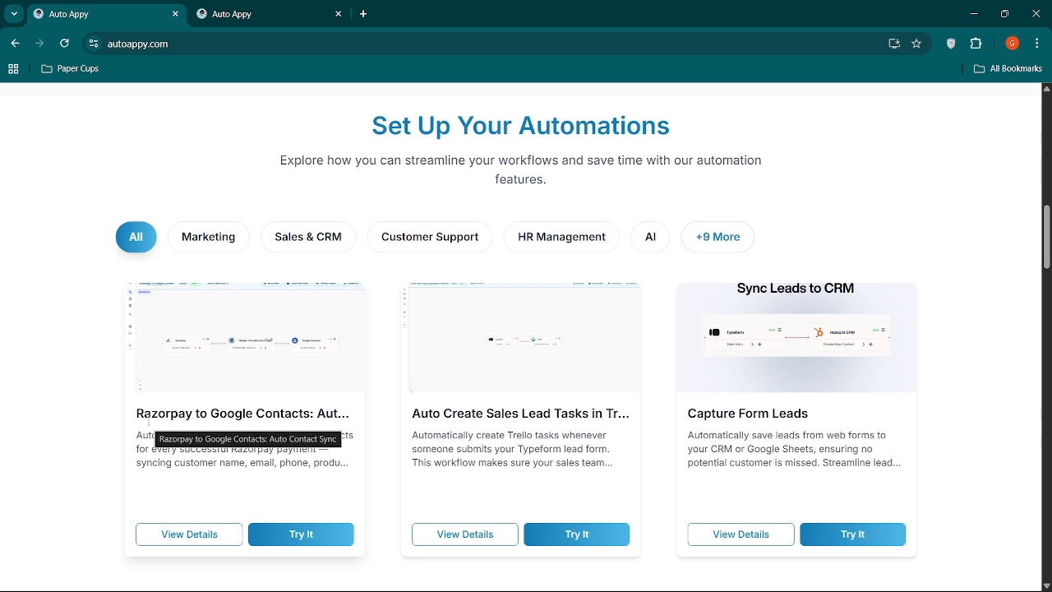
scroll(149, 422, down, 15)
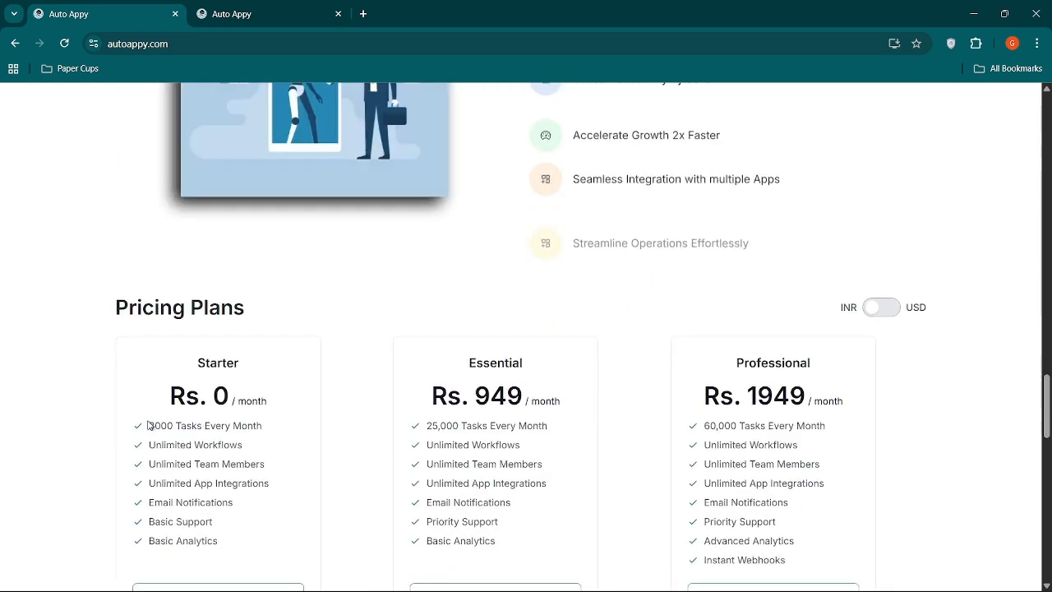
scroll(149, 424, down, 2)
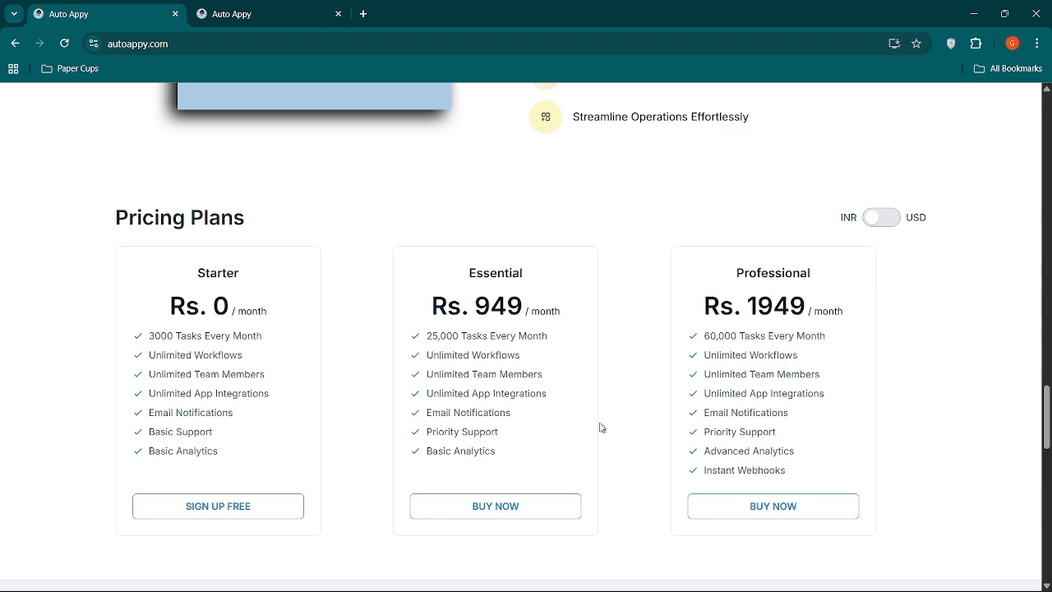
scroll(601, 427, up, 20)
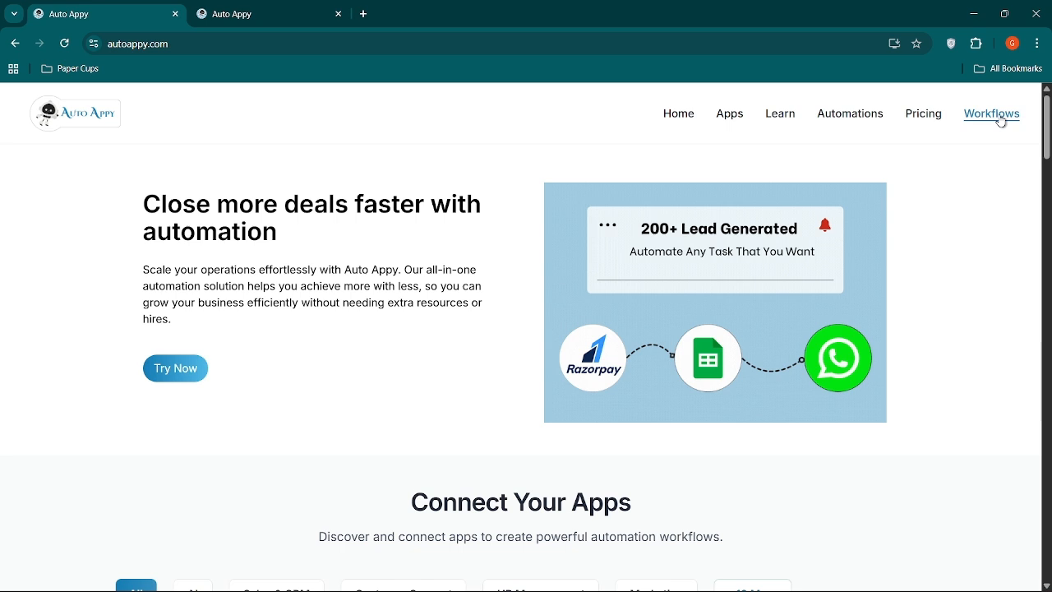
Create a new workflow named "Auto-Send Lead Welcome Email" from the Workflows dashboard.
click(1002, 121)
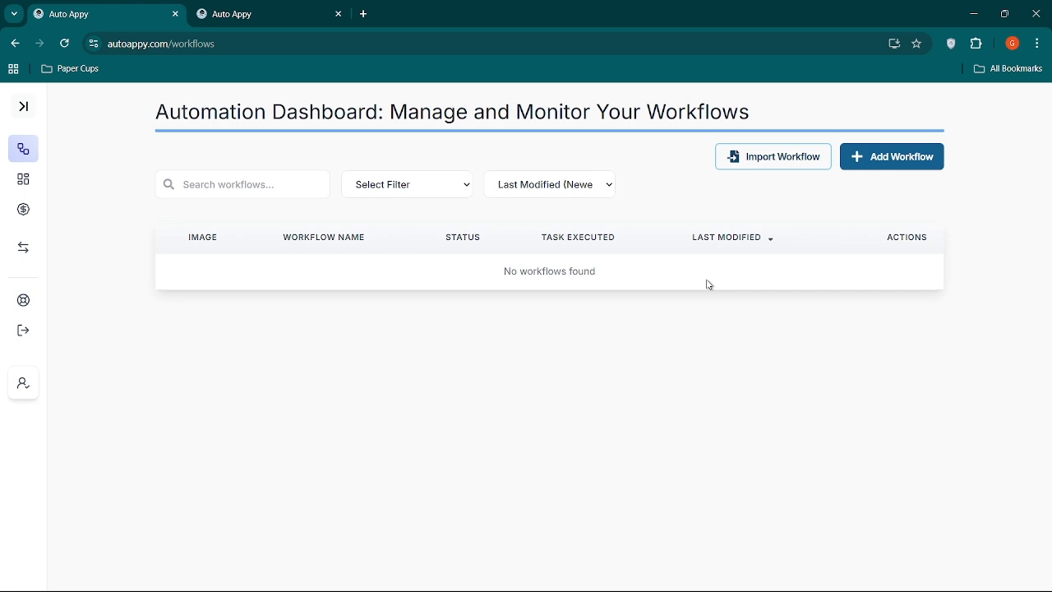
click(899, 155)
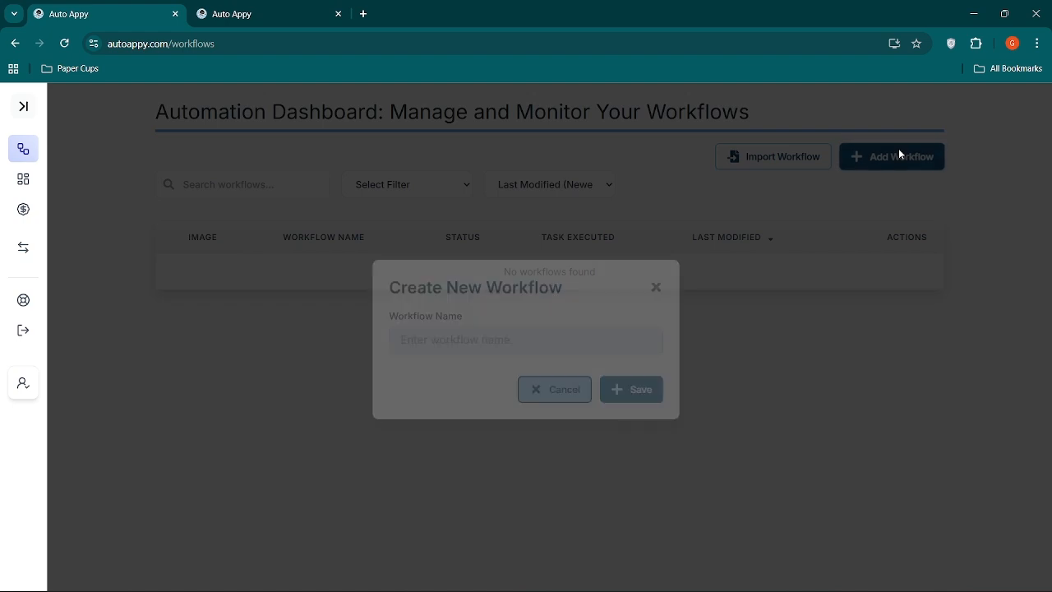
click(488, 337)
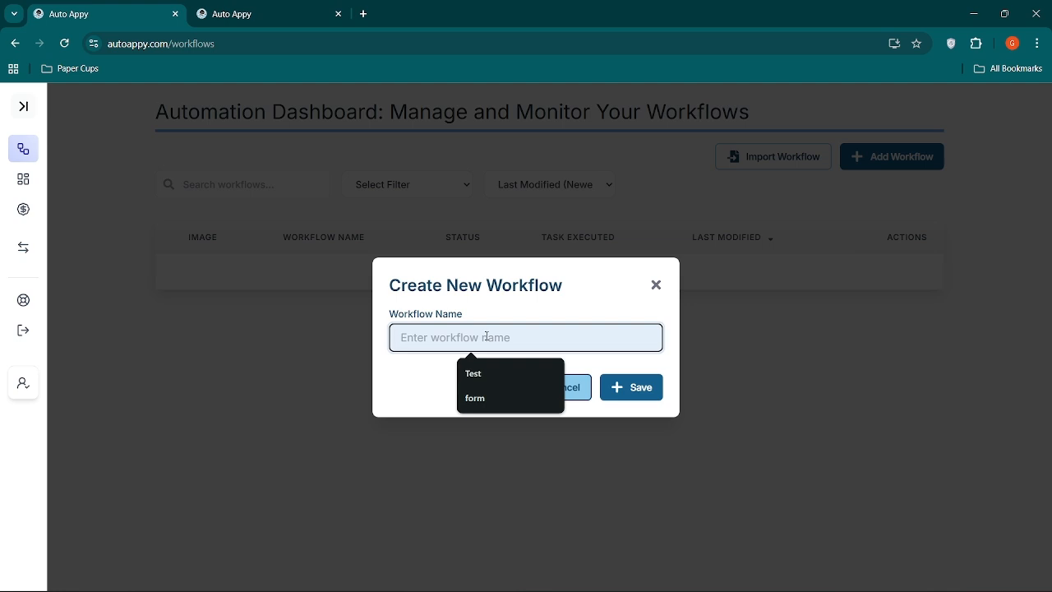
click(471, 347)
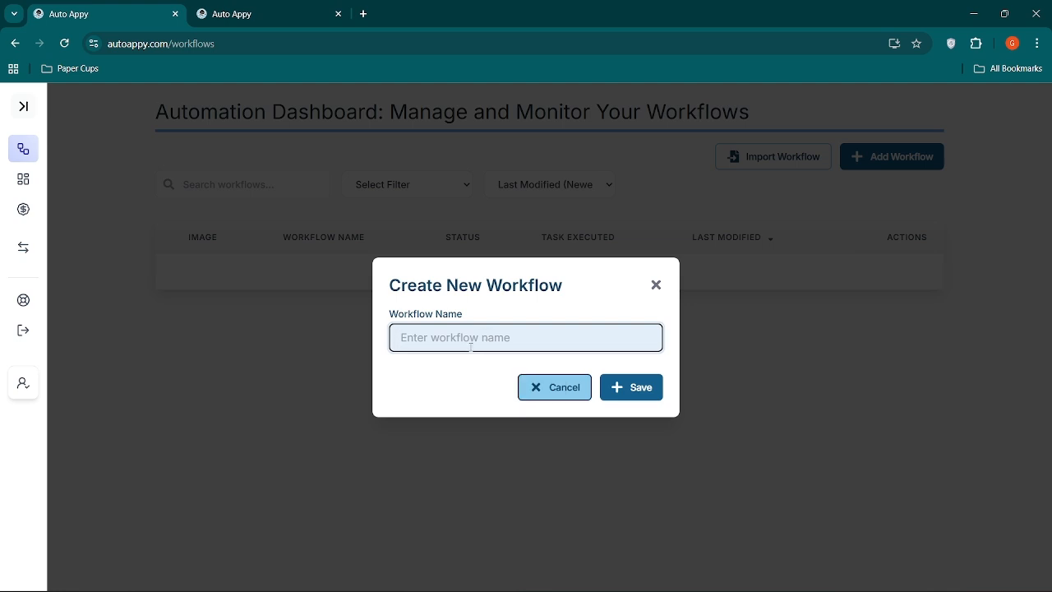
text(Auto-Send Lead Welcome Email)
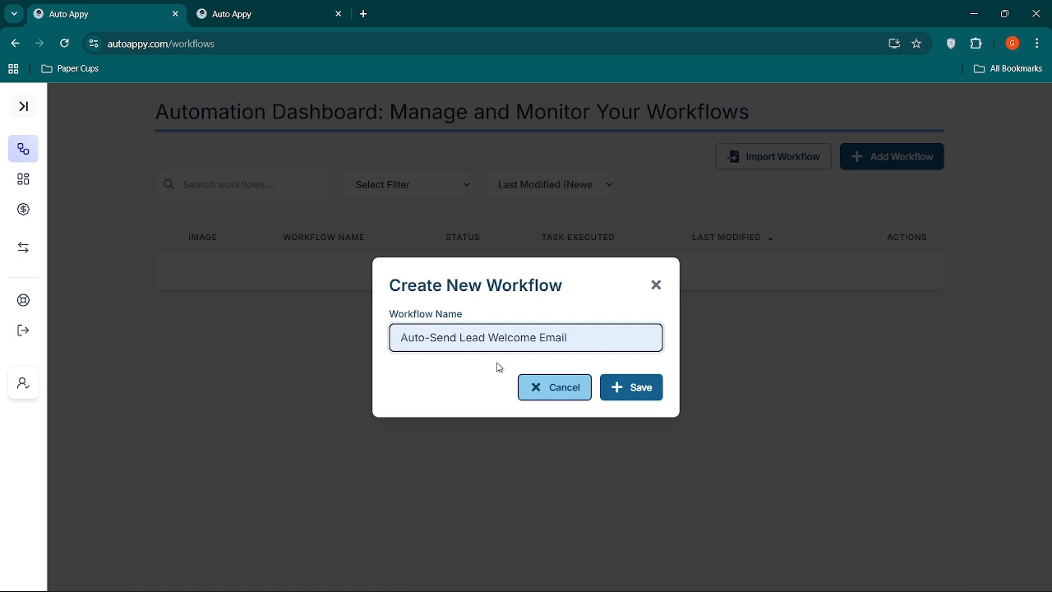
click(620, 387)
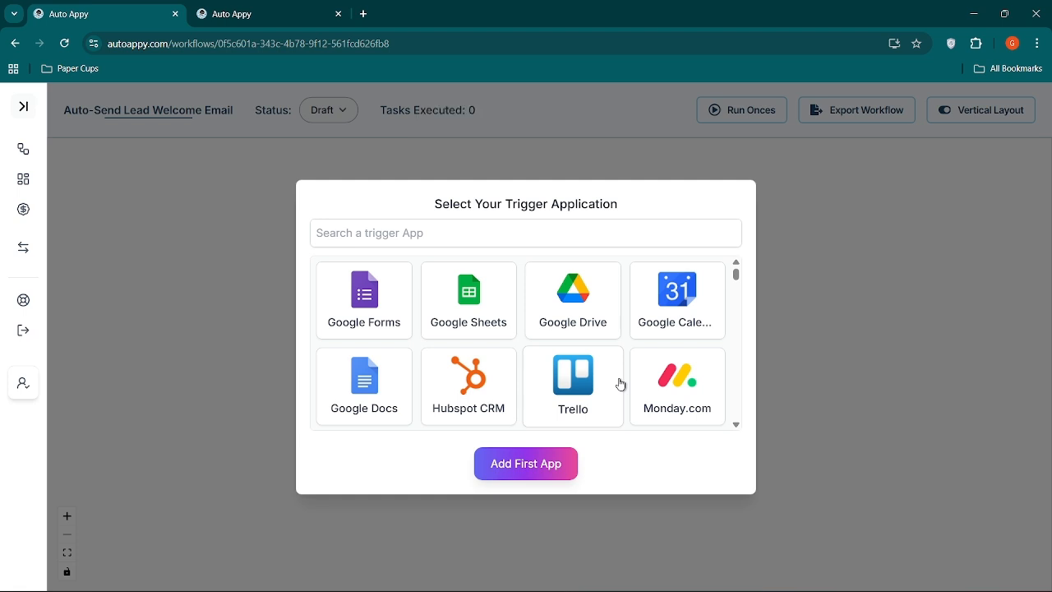
Add Google Forms as the trigger app with the New Response Received task and reposition its node on the canvas.
click(366, 303)
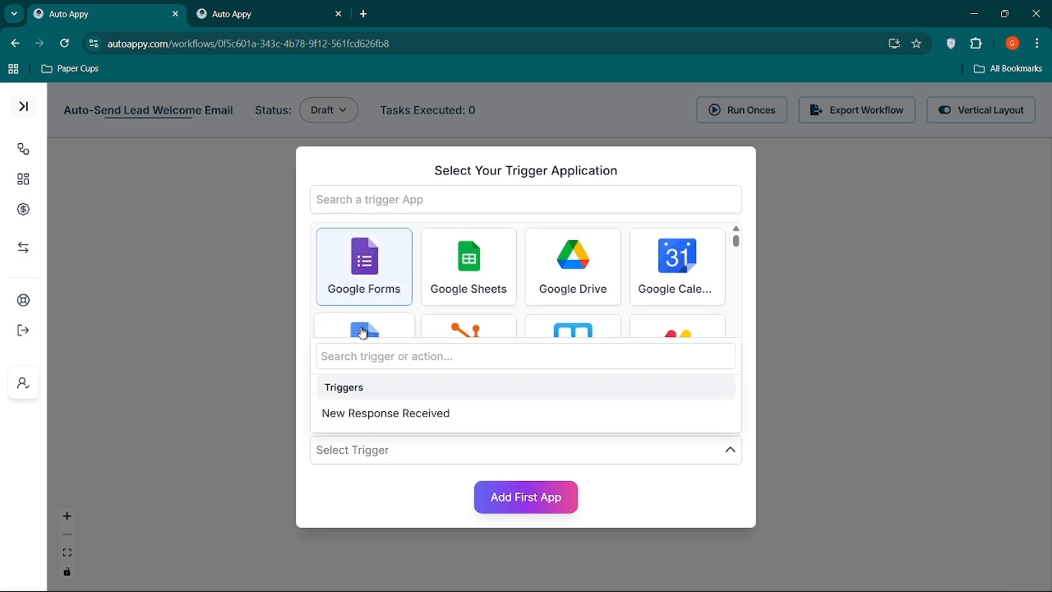
click(349, 415)
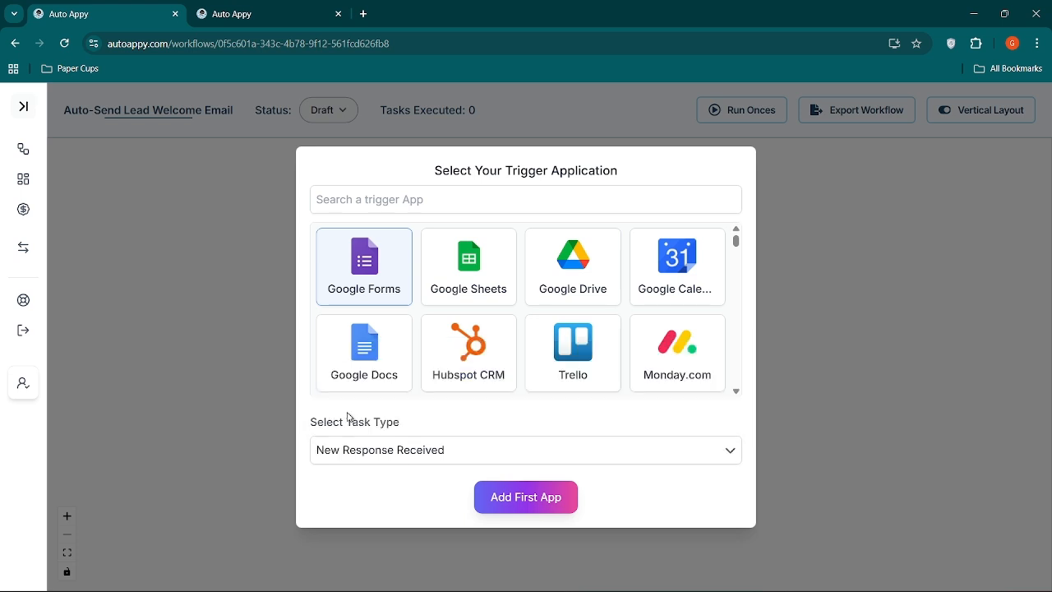
click(526, 509)
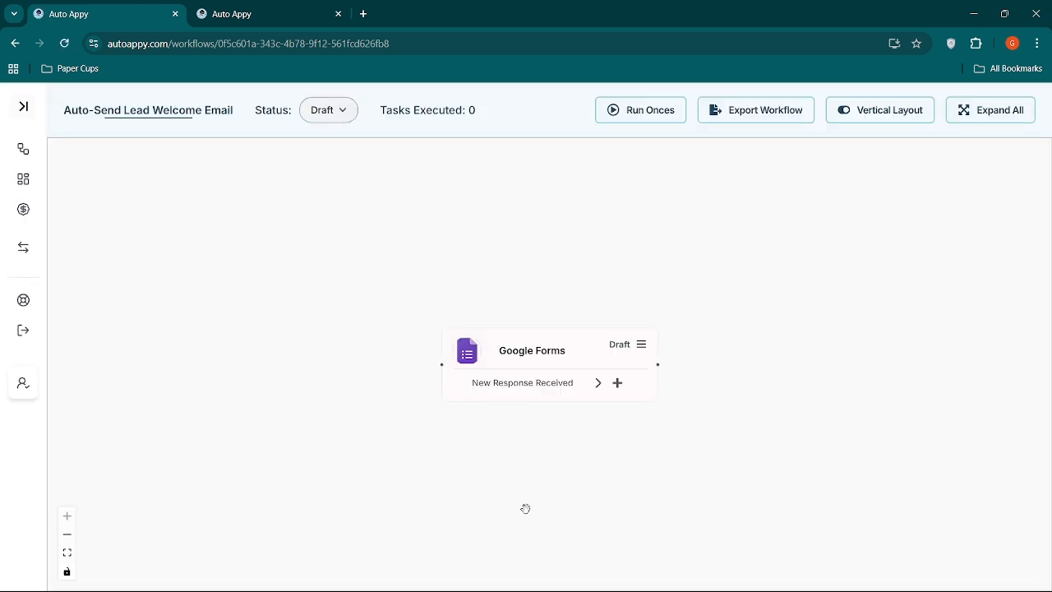
drag(383, 277, 357, 270)
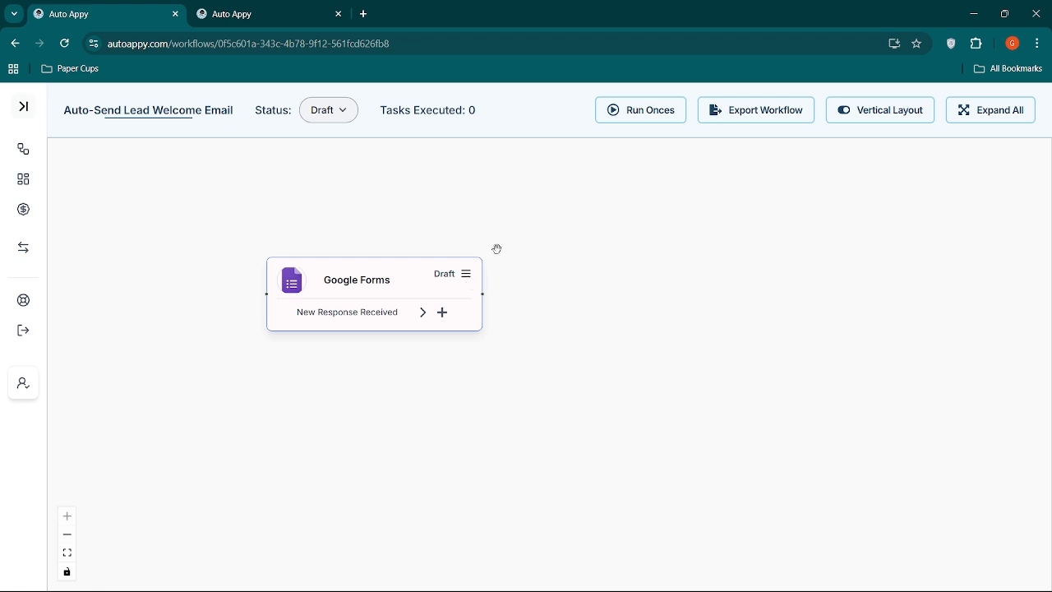
Open the Google Forms trigger's setup, review the setup instructions and copy its webhook URL.
click(465, 280)
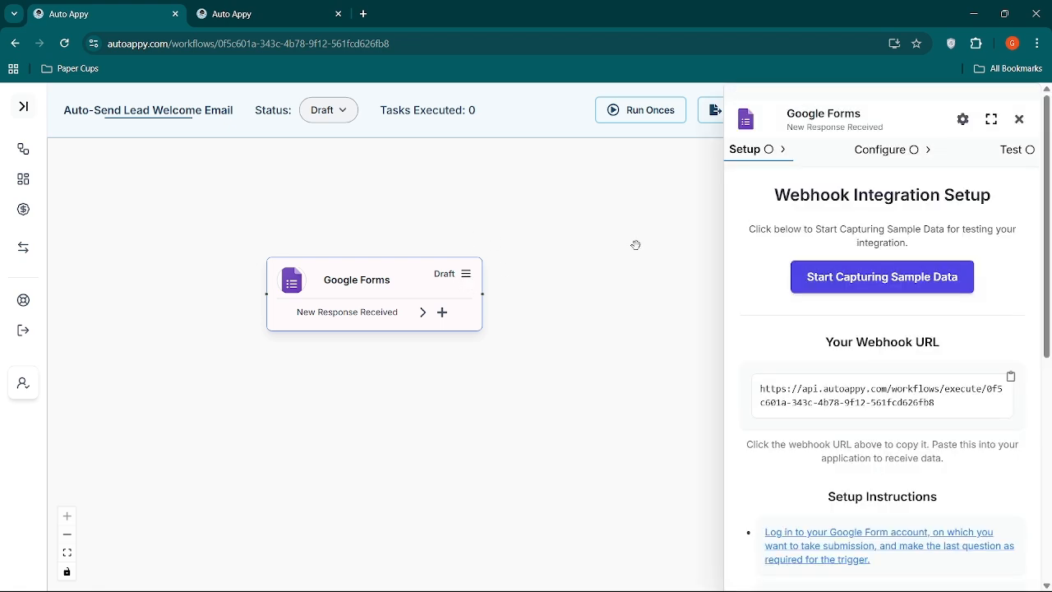
scroll(918, 347, down, 1)
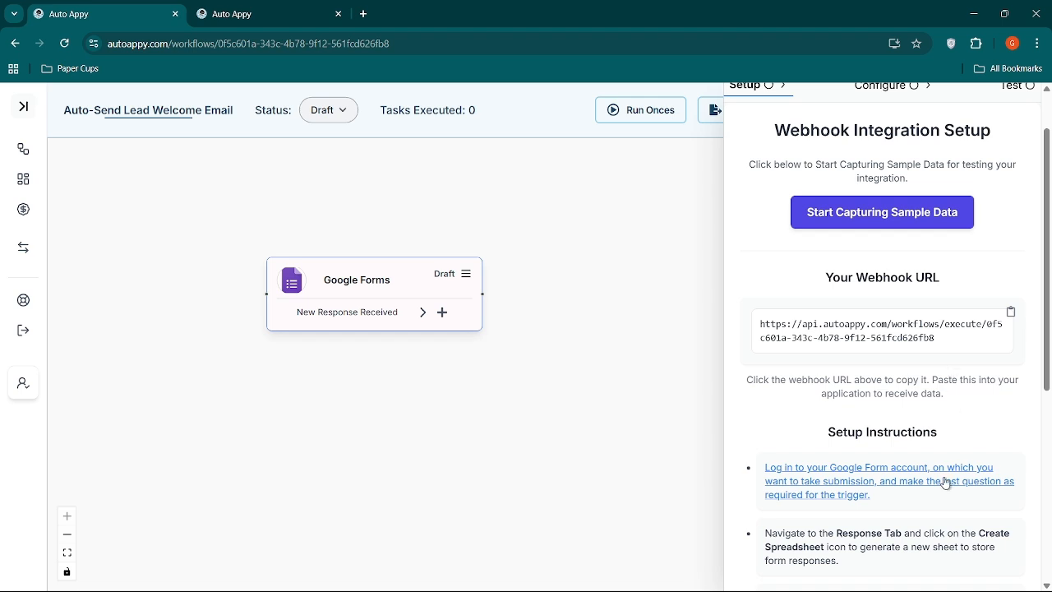
scroll(943, 501, down, 2)
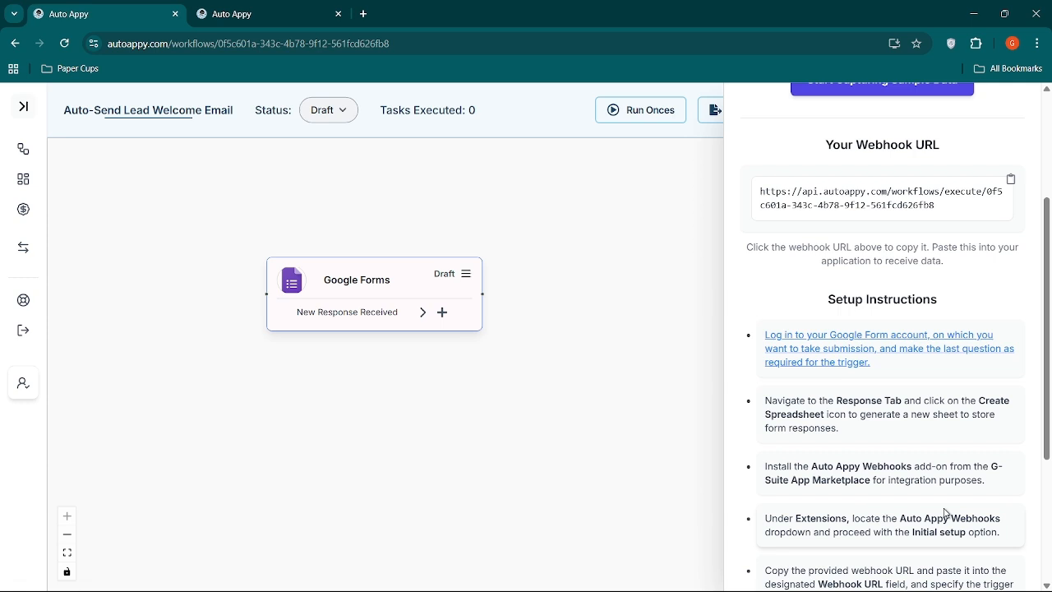
scroll(945, 513, up, 3)
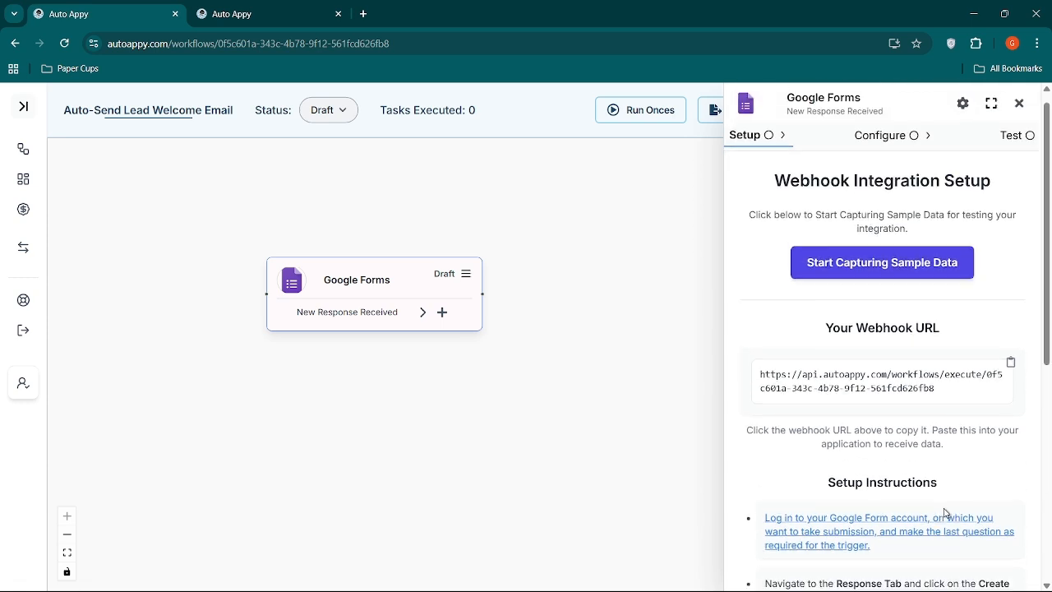
click(910, 390)
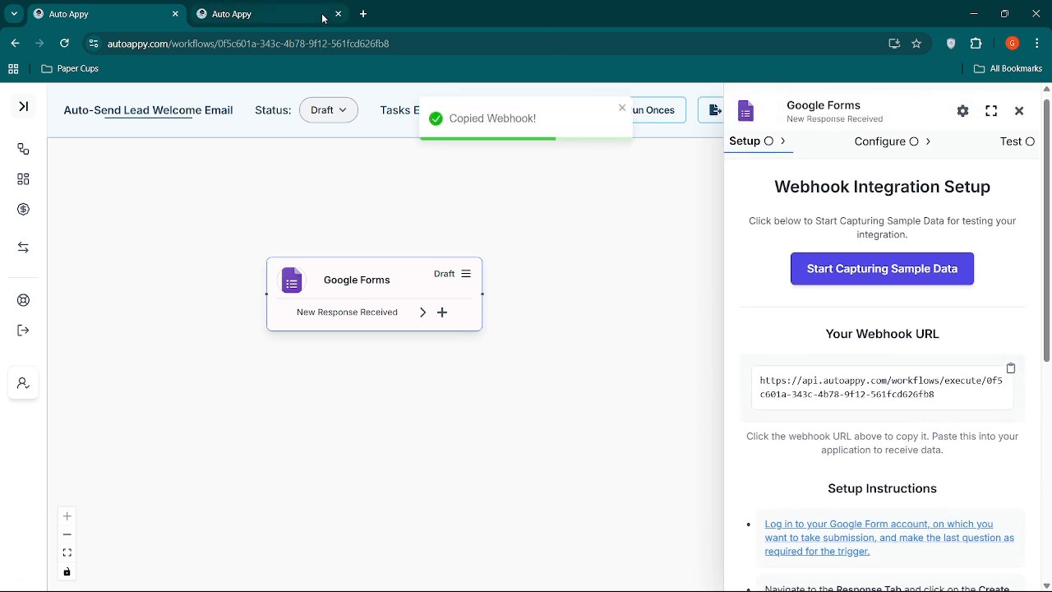
Open the Lead_Welcome_Email form in Google Forms, review its questions and open its linked responses spreadsheet.
click(368, 13)
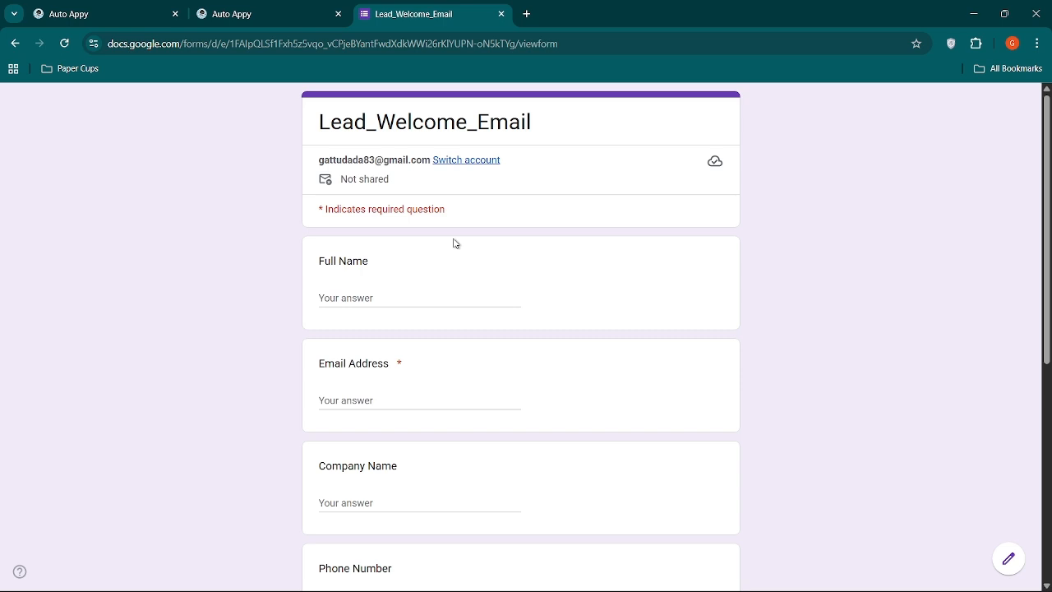
scroll(456, 243, down, 5)
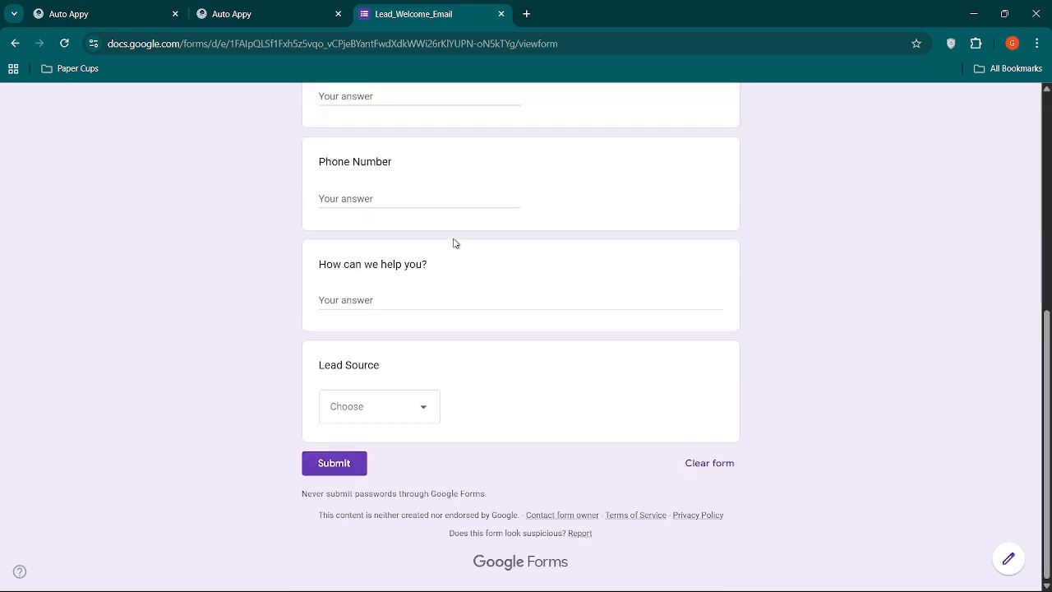
scroll(455, 244, up, 5)
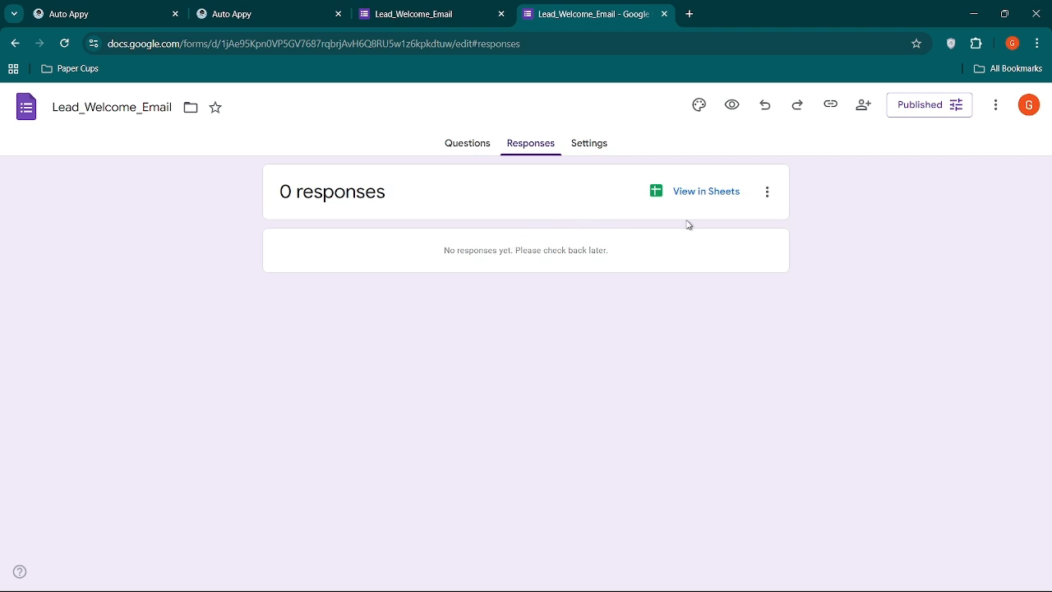
click(700, 192)
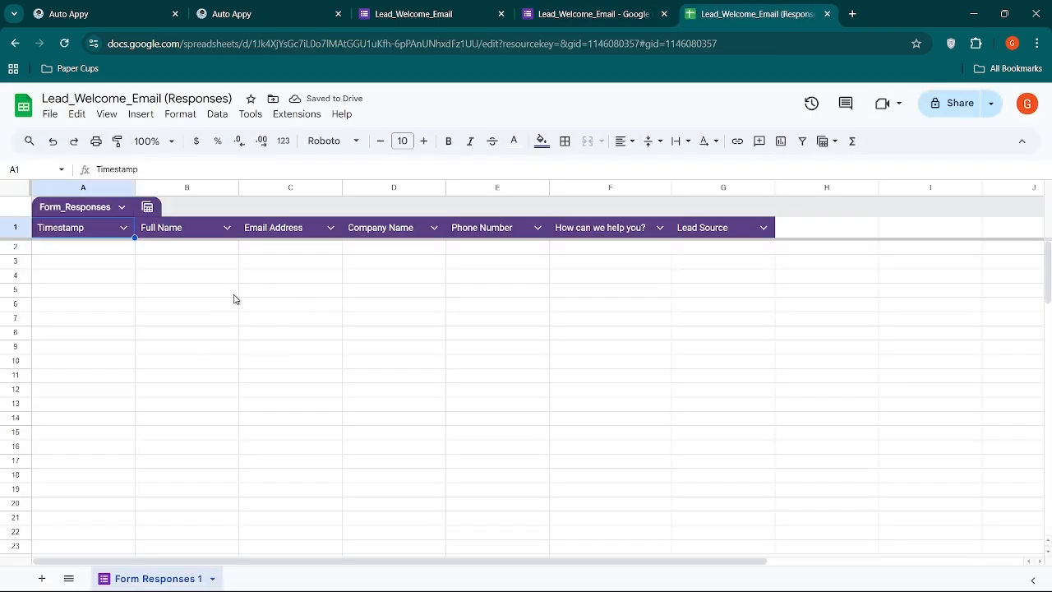
Search the Google Workspace Marketplace add-ons for "Auto Appy Webhook" and close the marketplace.
click(291, 118)
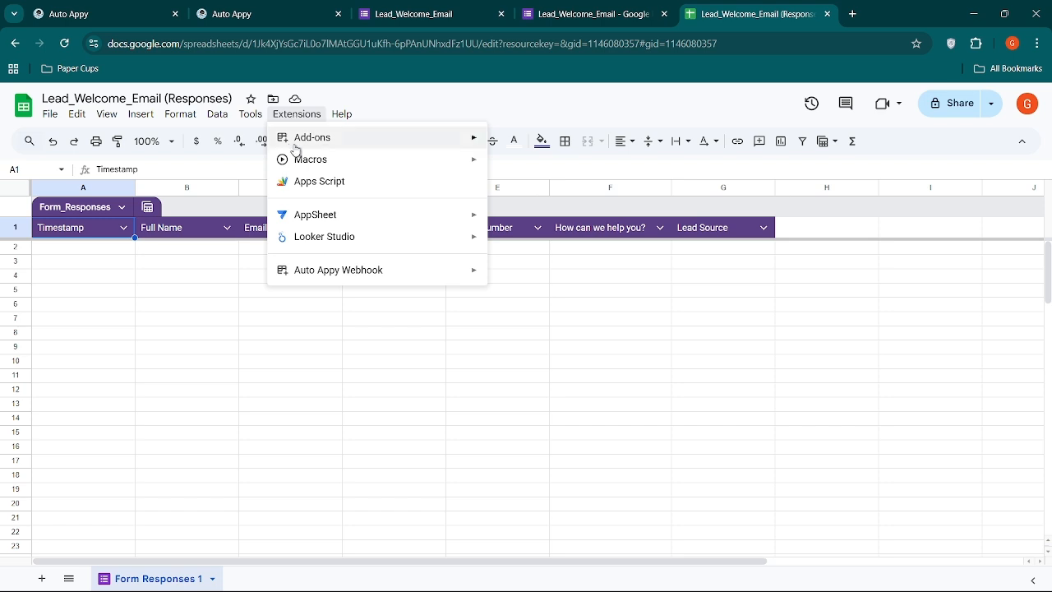
mouse_move(295, 146)
click(498, 143)
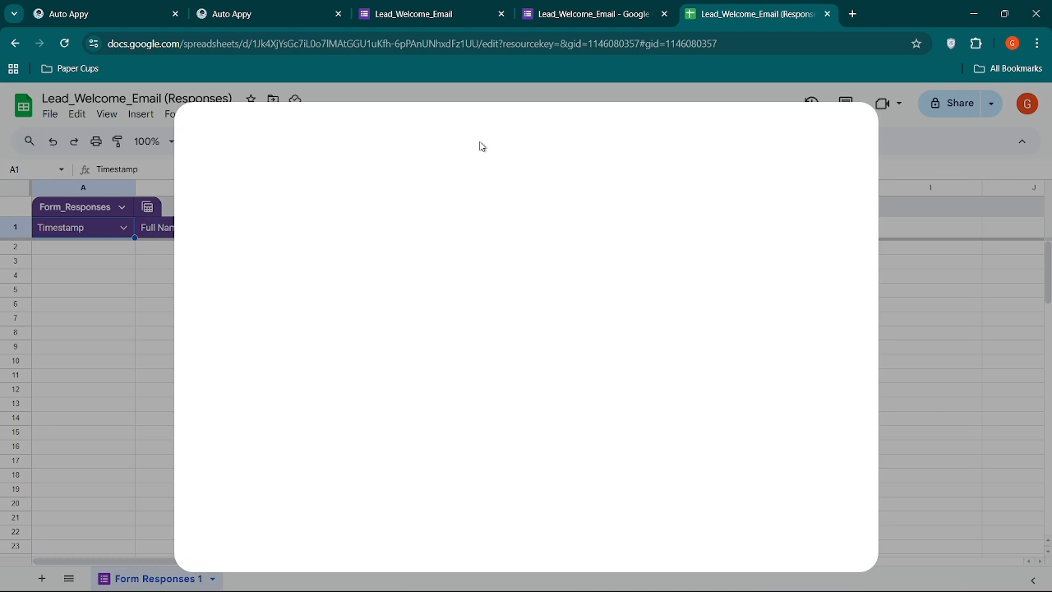
click(500, 137)
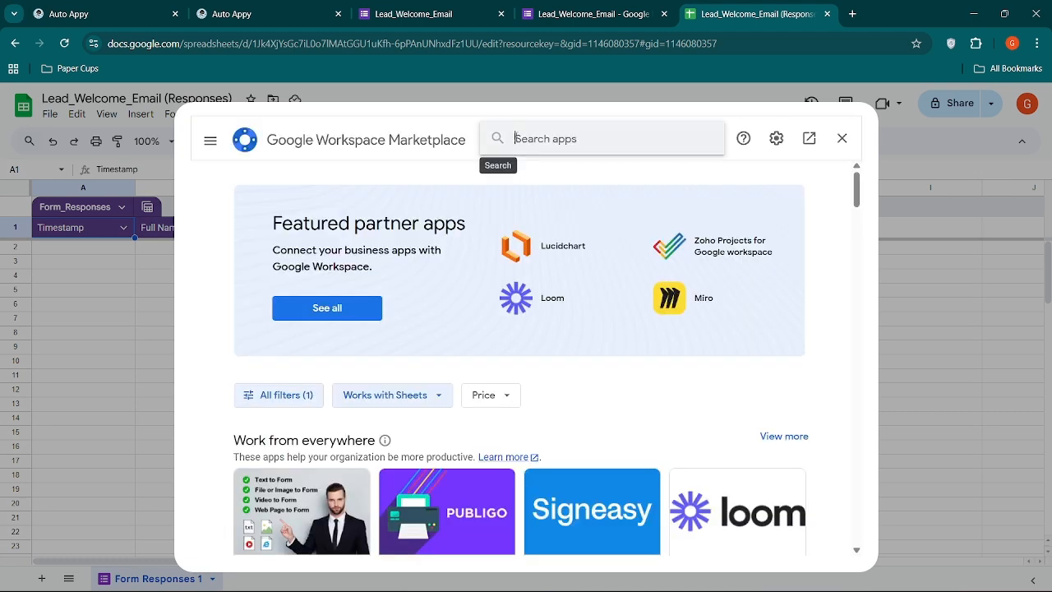
text(AutoAppy)
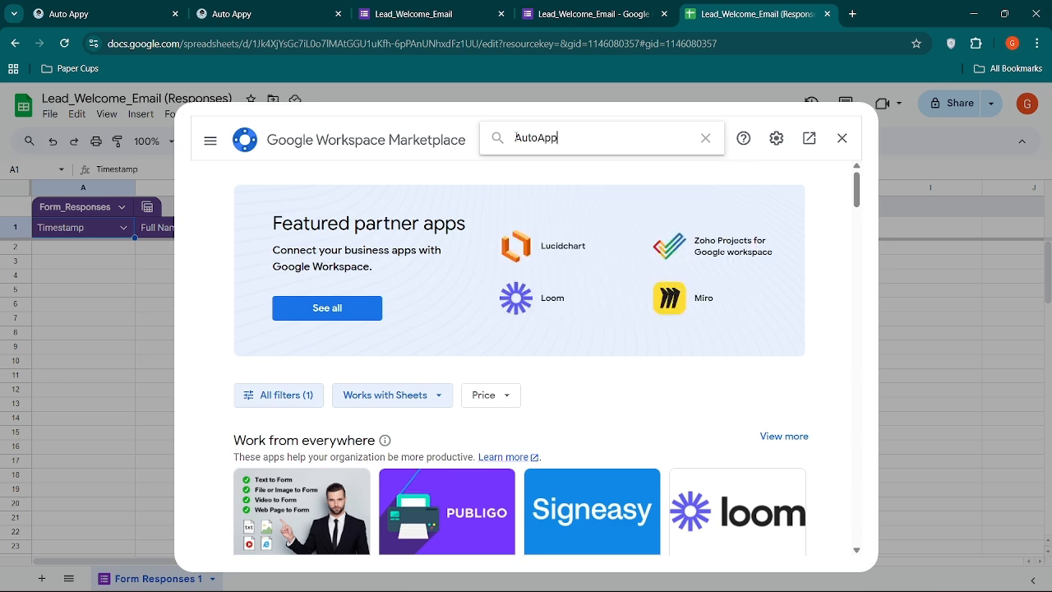
key(Left)
key(Left)
click(521, 156)
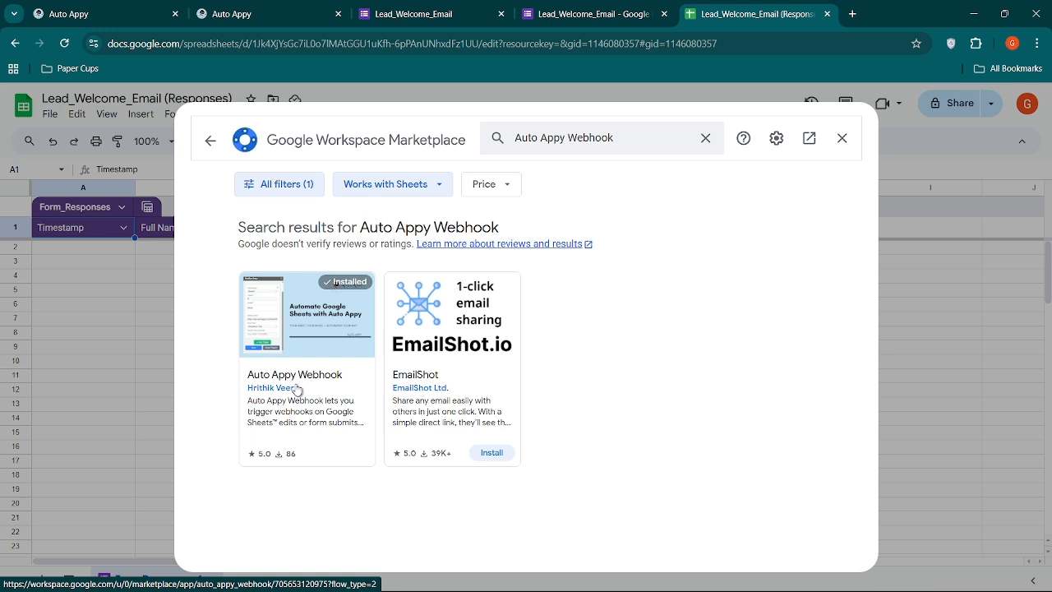
click(840, 146)
Open the Auto Appy Webhook add-on's Setup Workflow panel in the responses spreadsheet.
click(282, 121)
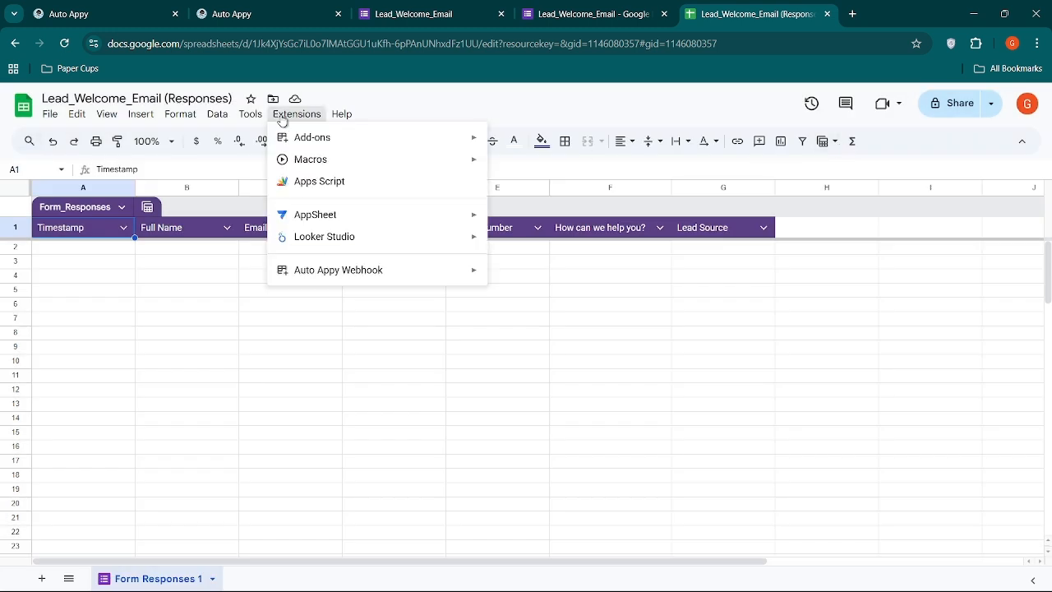
mouse_move(357, 274)
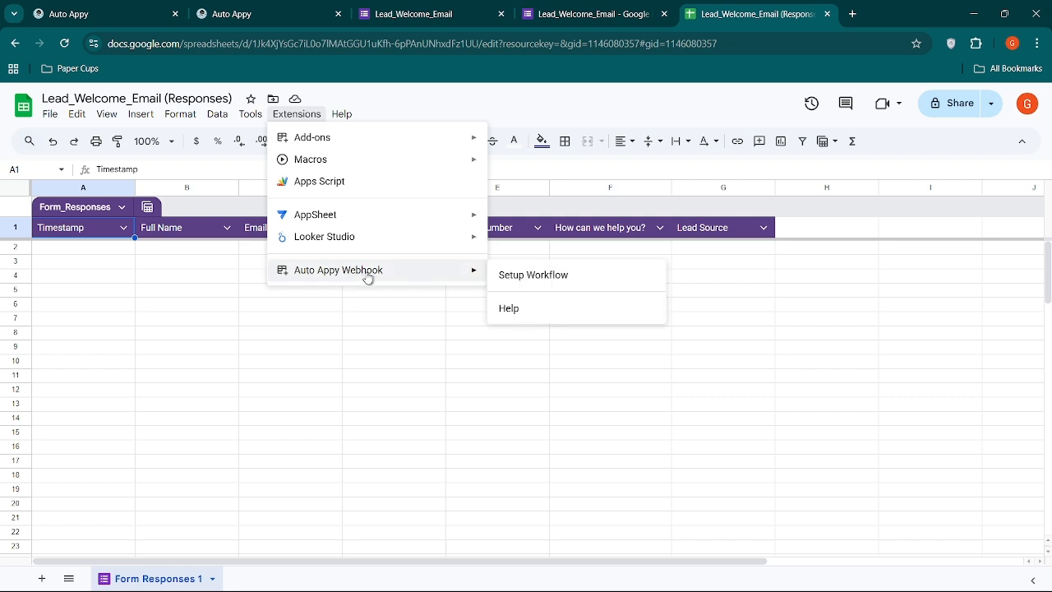
click(522, 284)
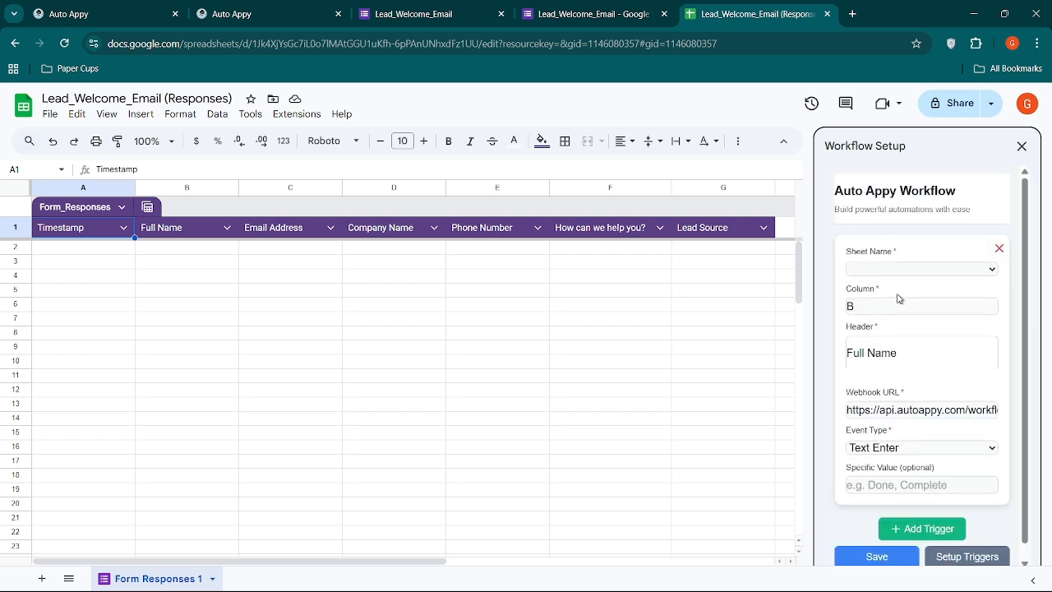
Clear the existing webhook URL in the Auto Appy workflow trigger and set its column to G.
click(905, 408)
key(ctrl+a)
key(BackSpace)
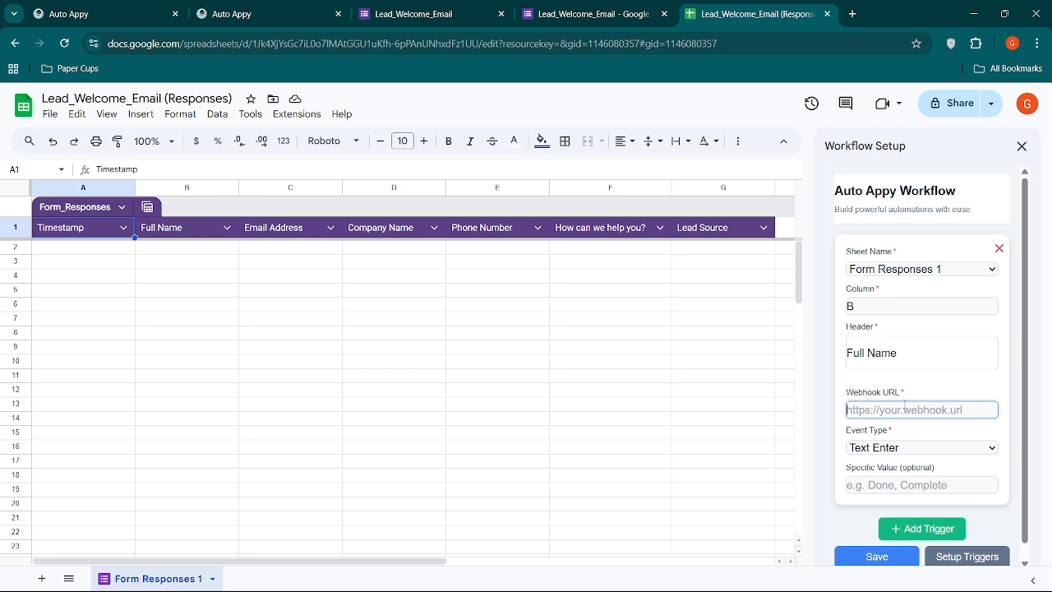
click(734, 342)
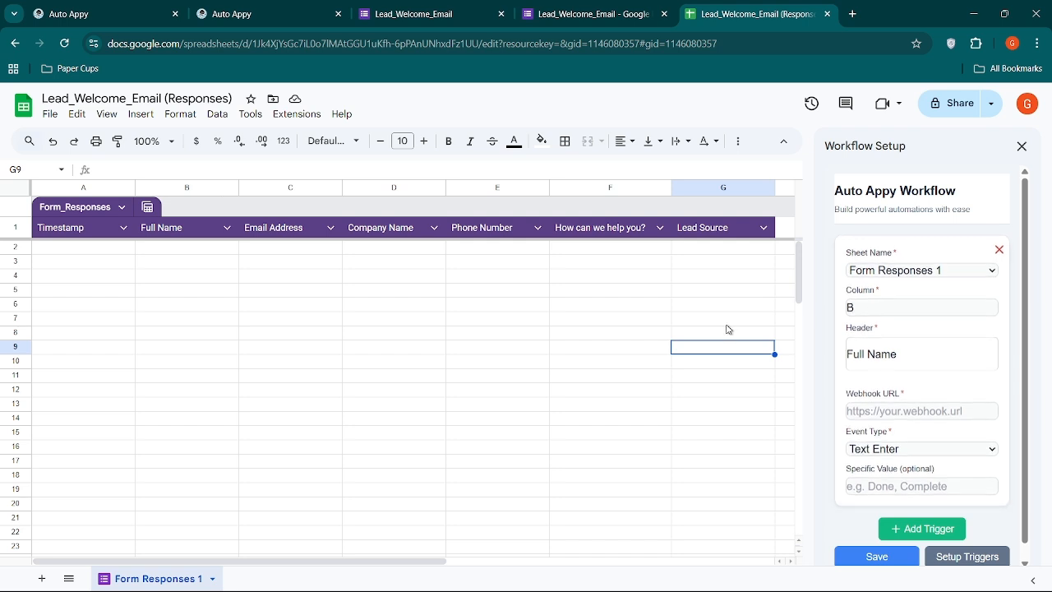
scroll(728, 329, right, 2)
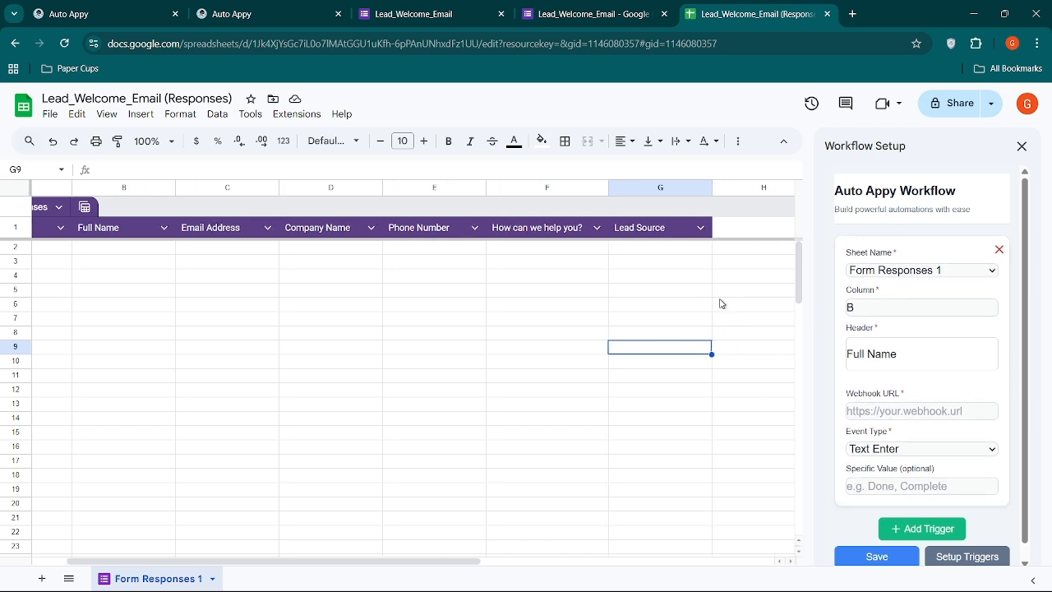
click(868, 305)
key(BackSpace)
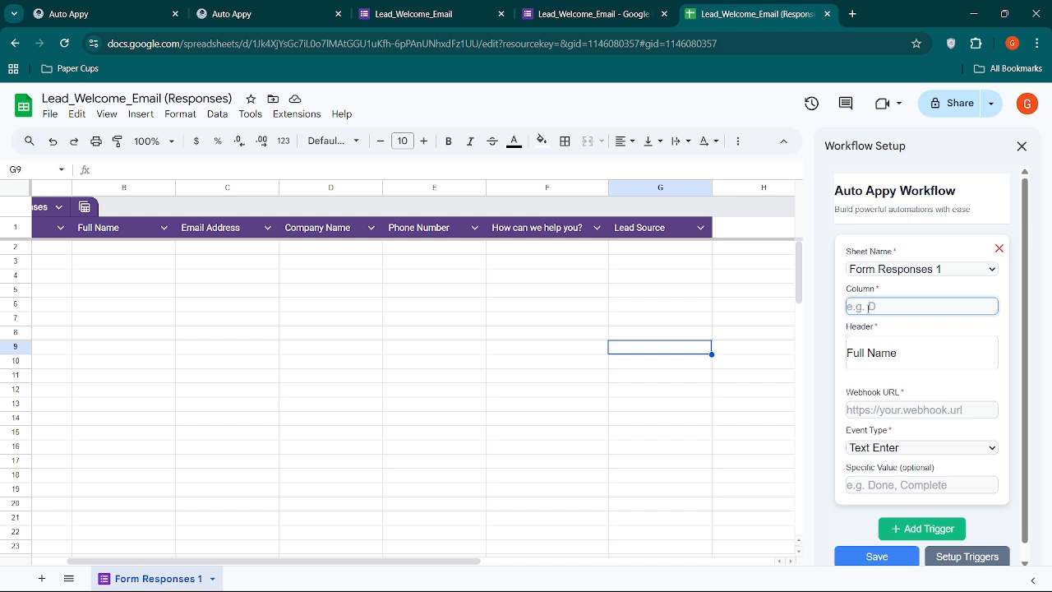
text(G)
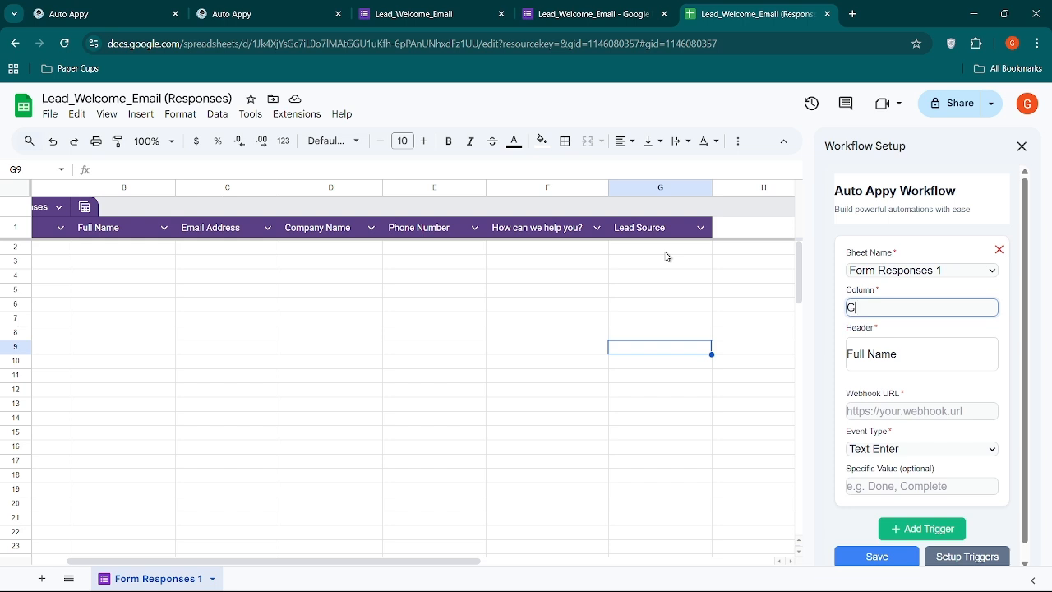
Replace the workflow trigger's header with Lead_Sources.
triple_click(911, 354)
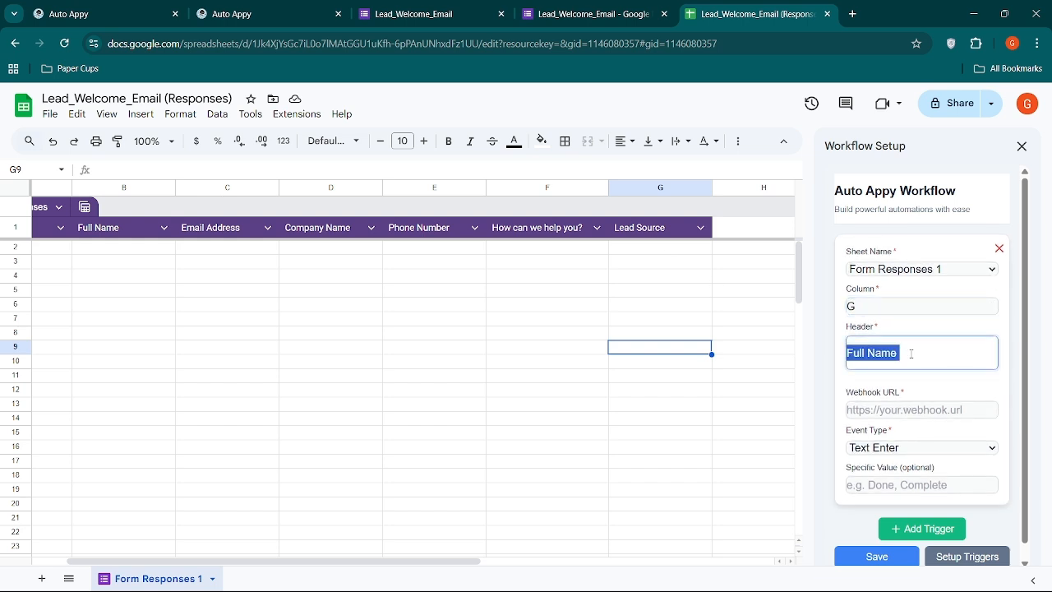
key(BackSpace)
text(Lead)
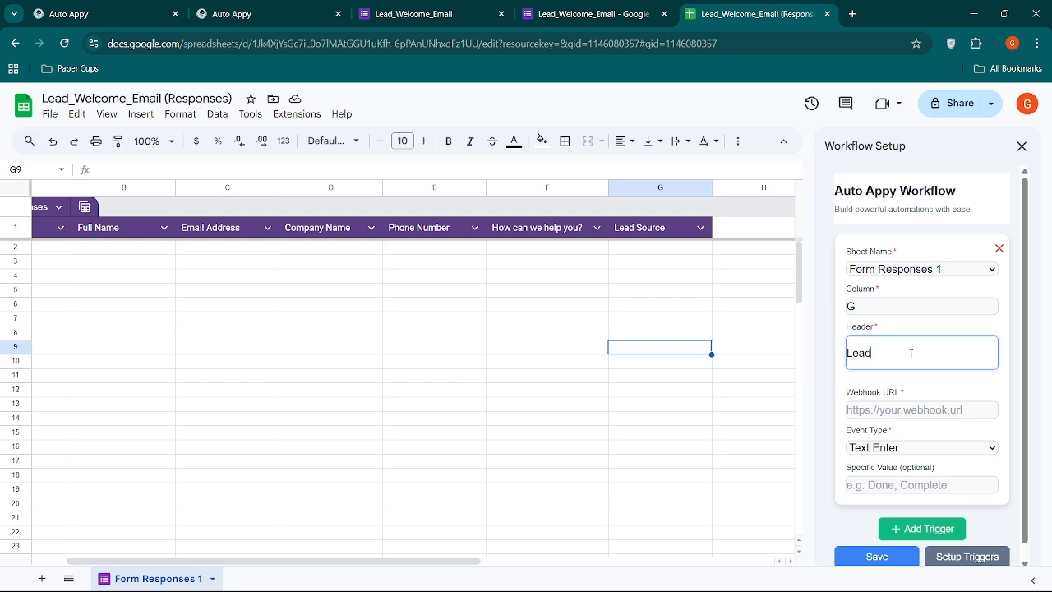
text(_sources)
key(BackSpace)
text(S)
Paste the copied Google Forms link as the trigger's webhook URL and choose Text Enter as the event type.
click(876, 408)
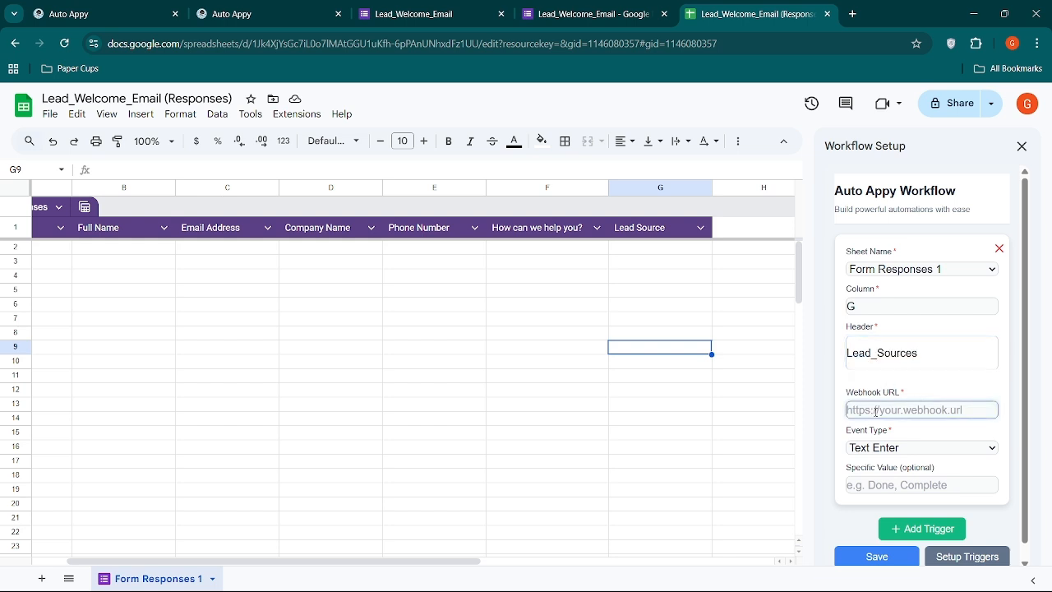
key(ctrl+v)
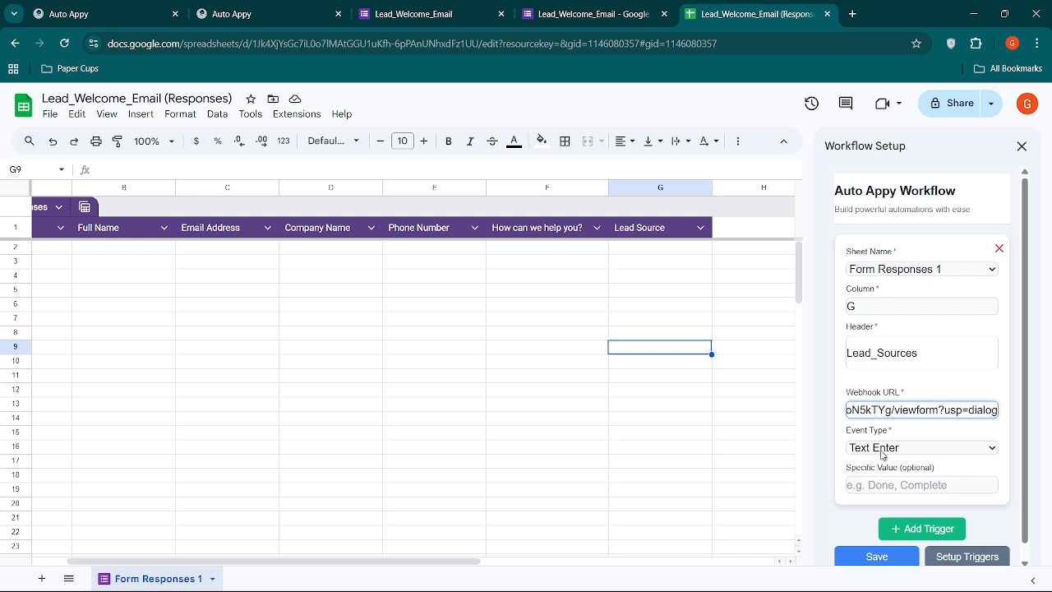
click(883, 451)
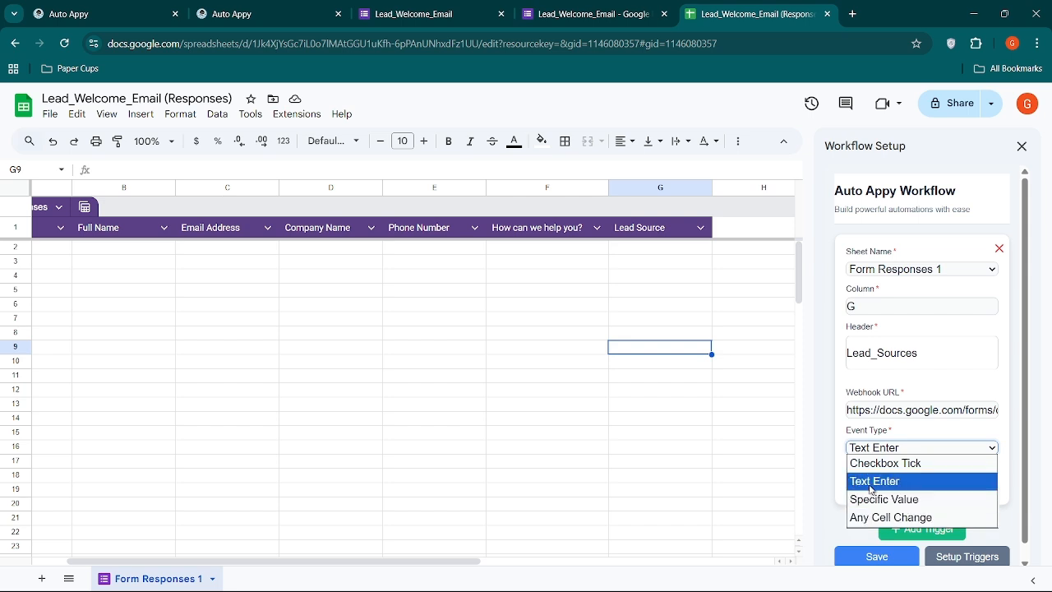
click(871, 481)
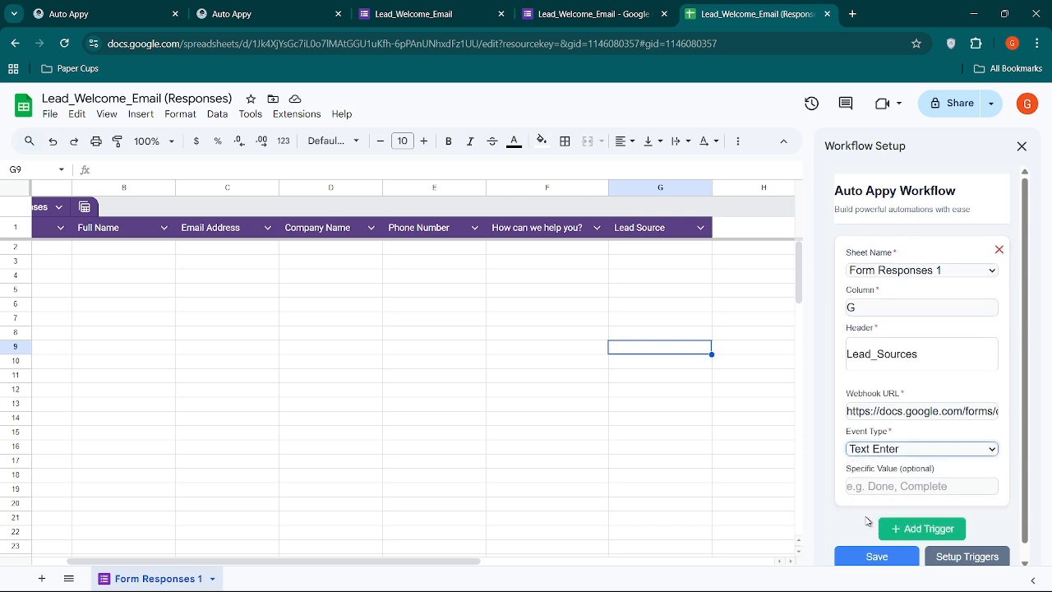
Save the add-on settings, set up the triggers and close the Workflow Setup panel.
scroll(868, 520, down, 1)
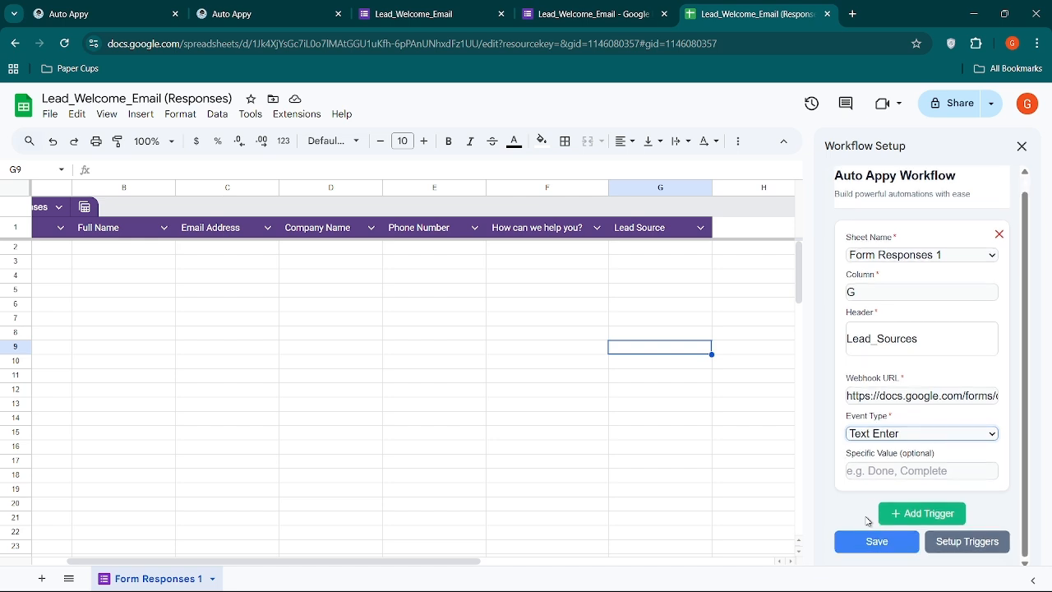
click(863, 546)
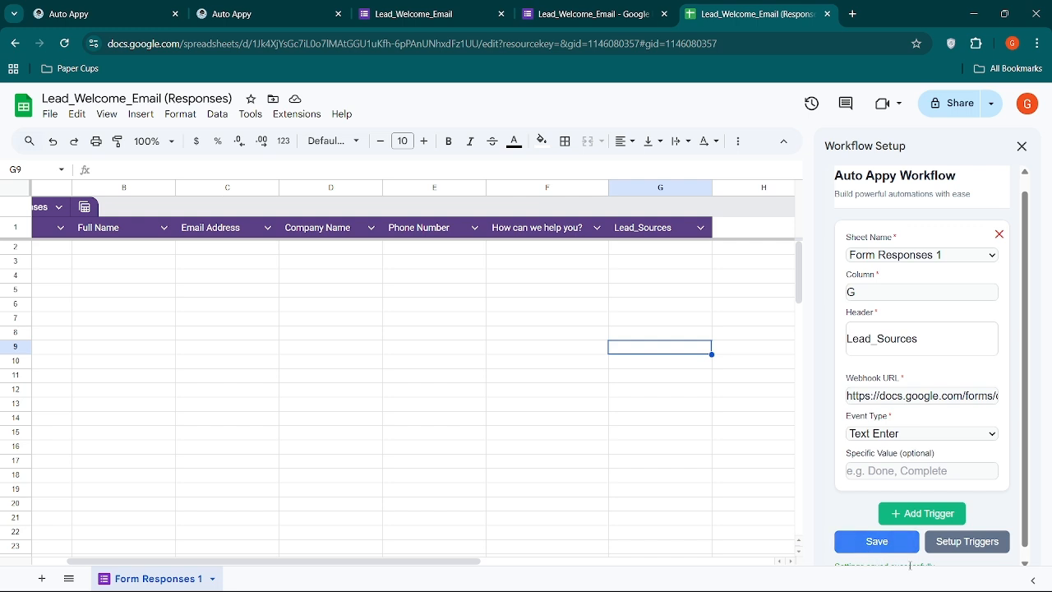
click(951, 549)
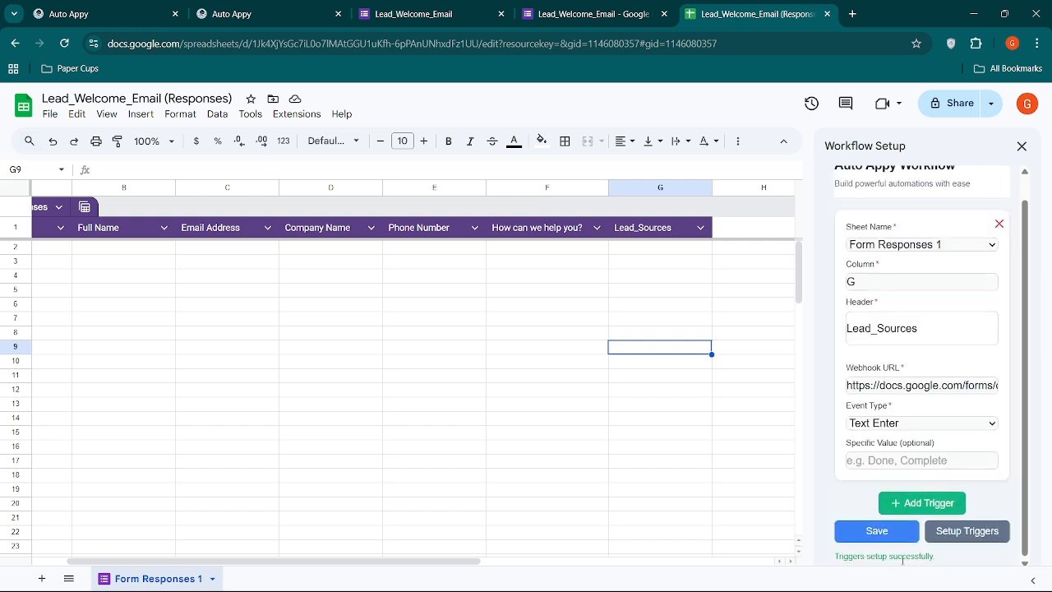
click(1022, 146)
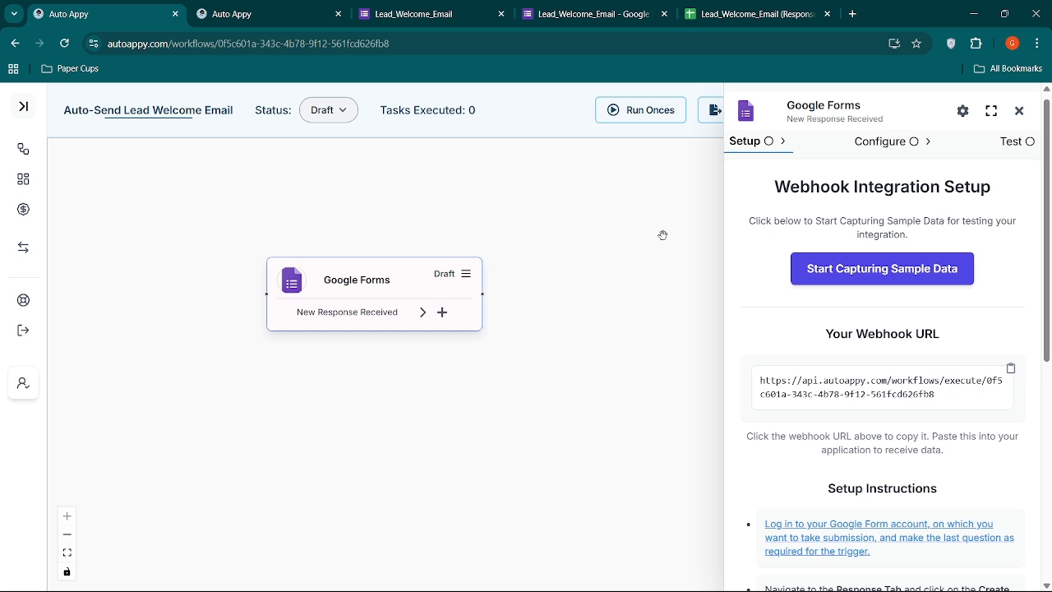
Start capturing sample data for the Google Forms trigger in Auto Appy and bring up the live Lead_Welcome_Email form.
click(851, 285)
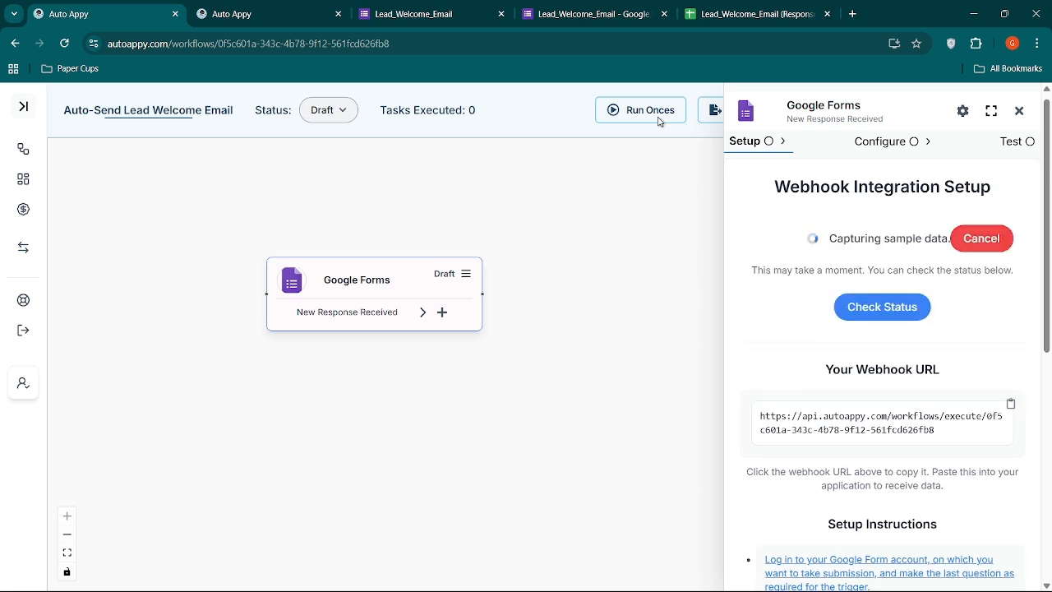
click(609, 18)
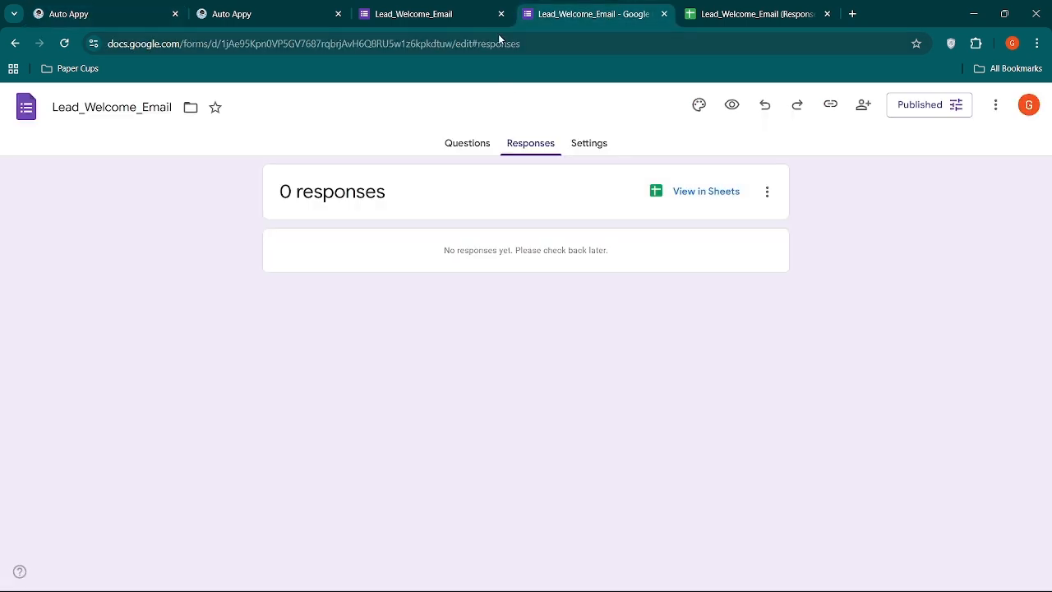
click(421, 23)
Fill in the lead's full name and email address in the Lead_Welcome_Email form.
click(335, 296)
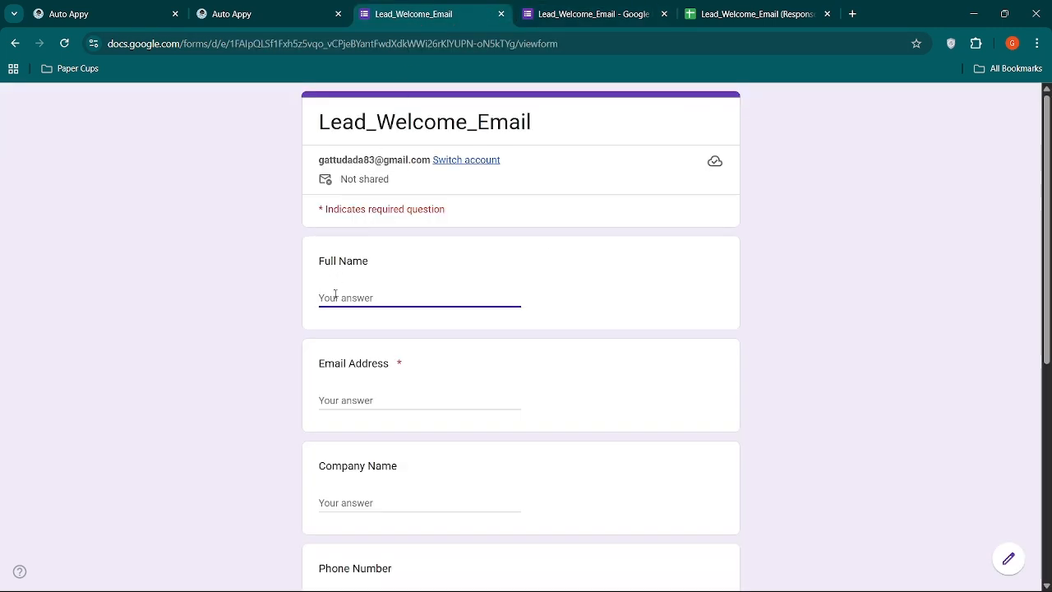
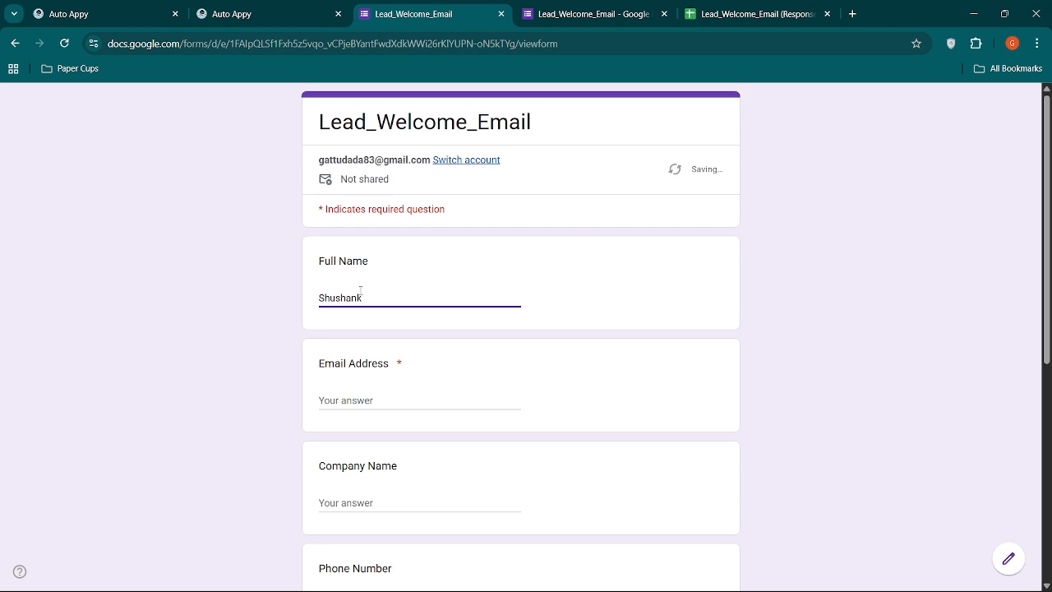
click(328, 393)
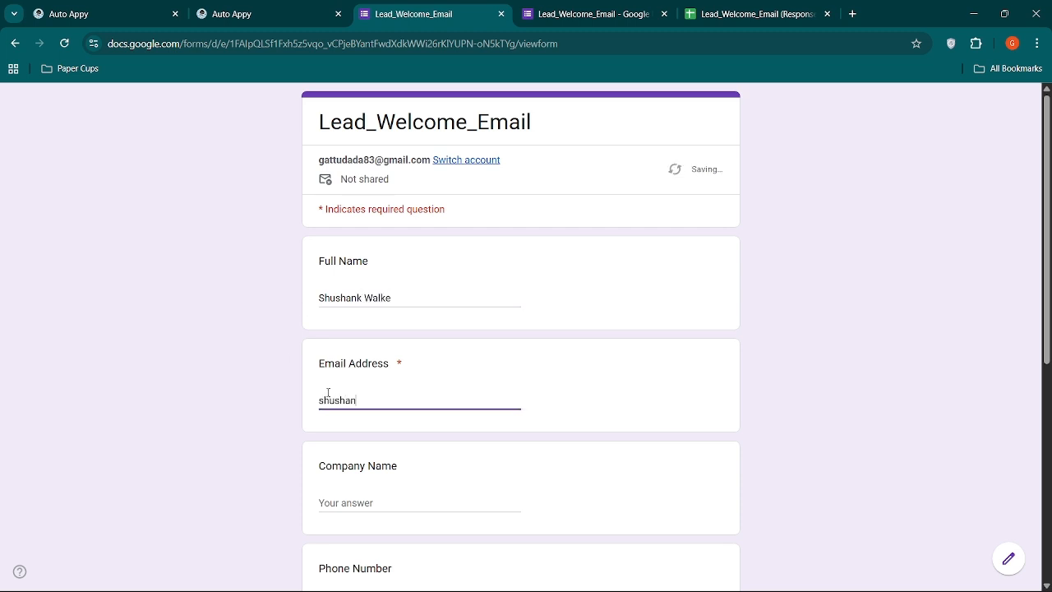
Enter AutoAppy as the company name and fill in the lead's phone number.
click(345, 503)
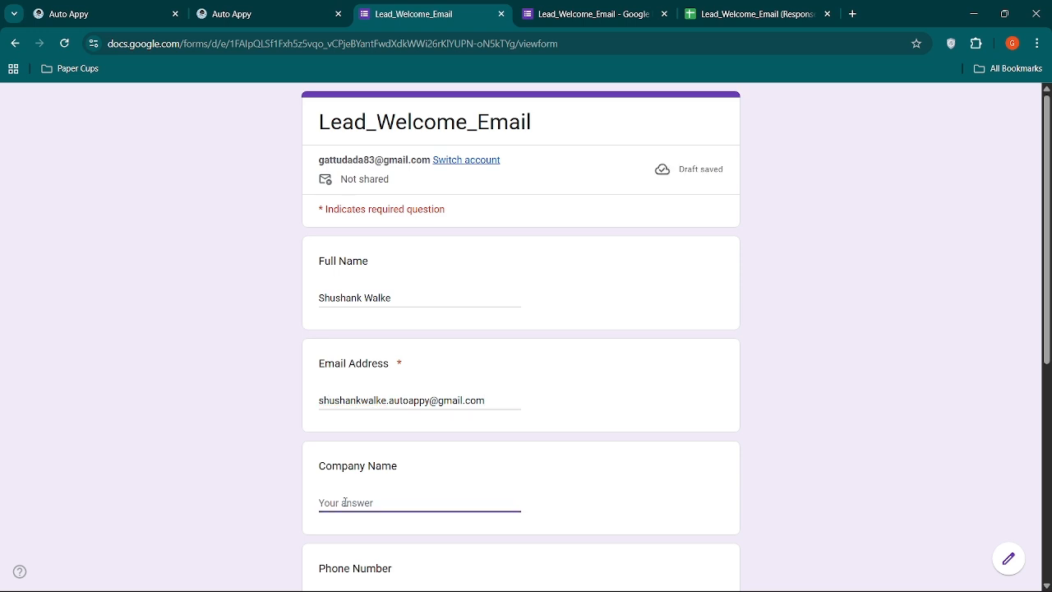
text(Autp)
text(oAppy)
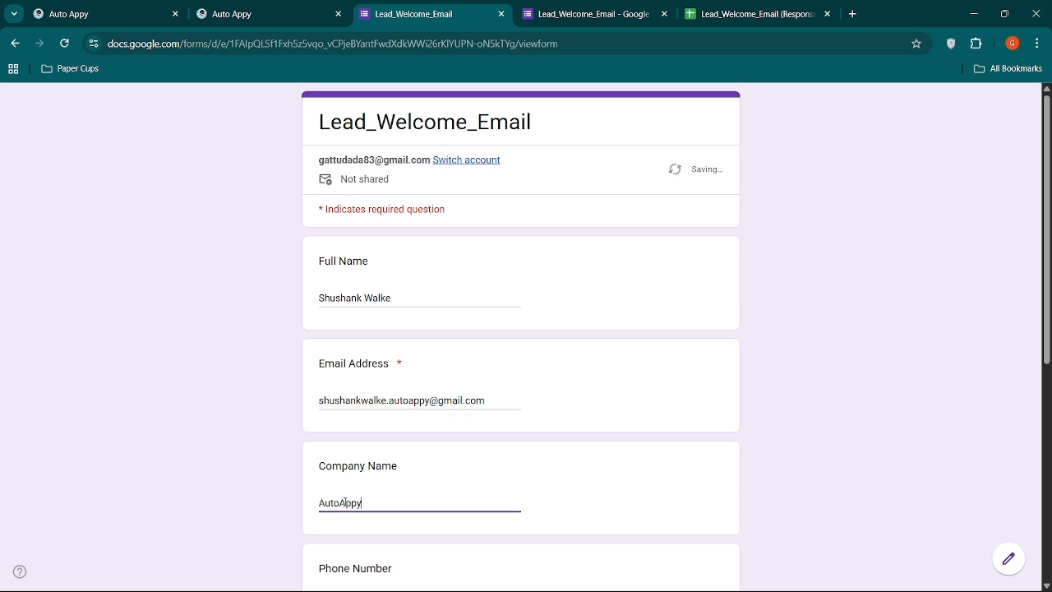
scroll(345, 493, down, 2)
key(Tab)
text(999999999)
Answer the help question with "WorkFlow Setup", choose Social Media as the lead source and submit the form.
scroll(345, 444, down, 1)
click(345, 452)
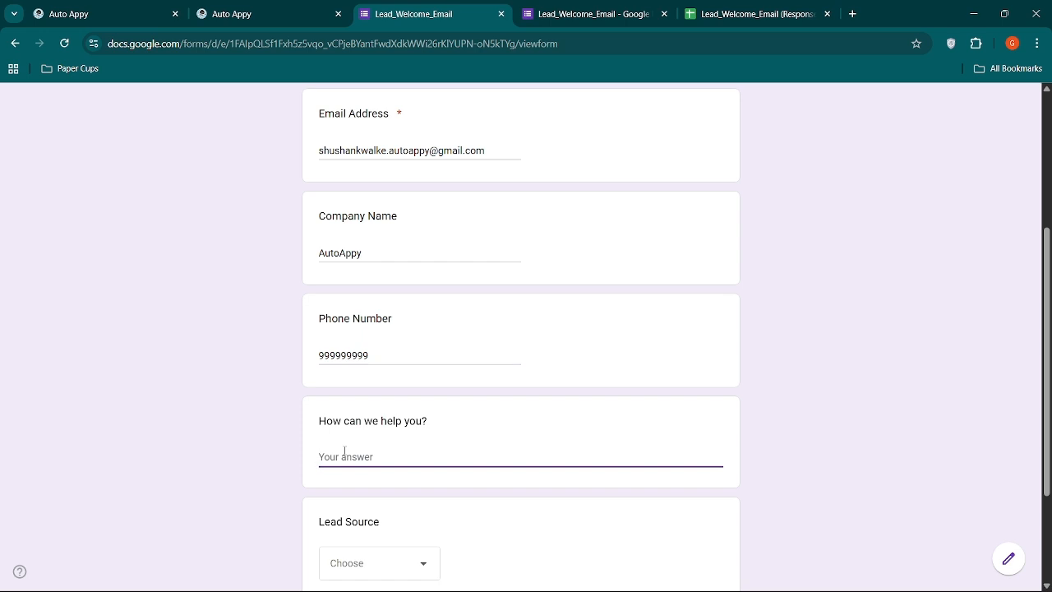
text(WorkFlow Setup)
scroll(370, 460, down, 1)
click(370, 459)
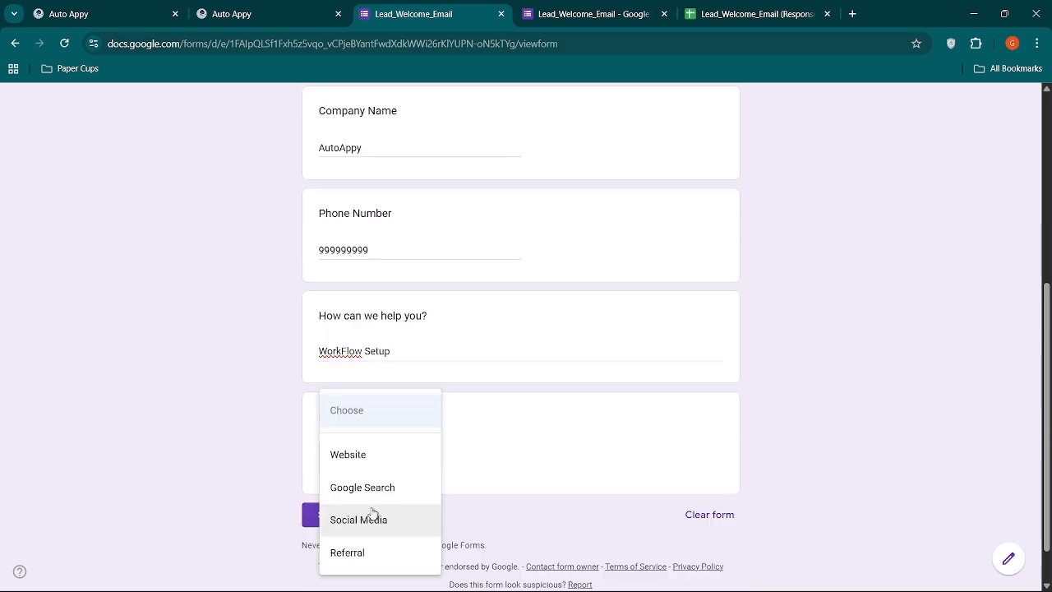
click(370, 518)
click(348, 514)
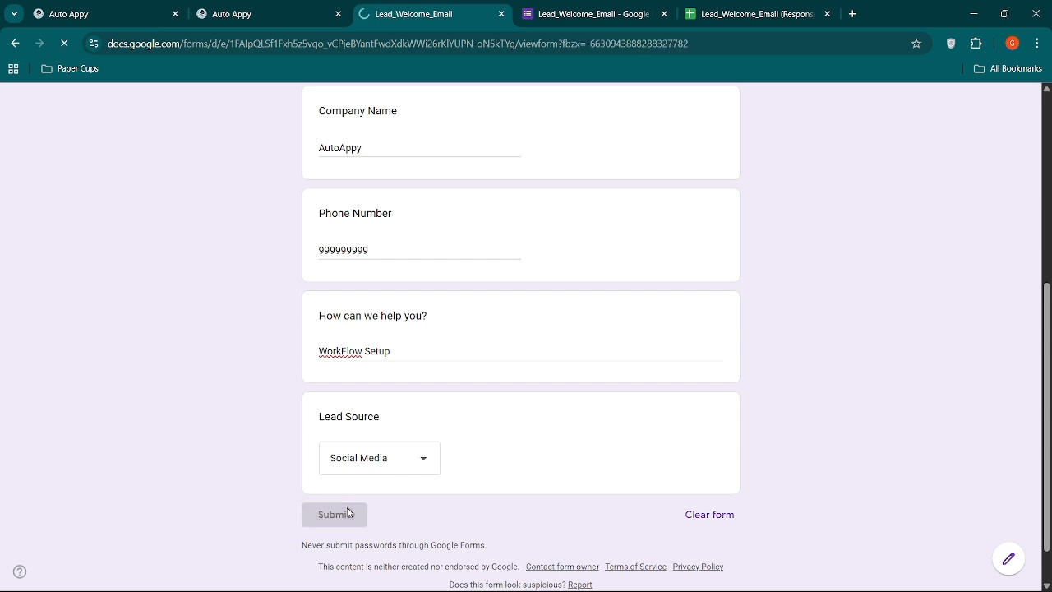
Check the submitted row in the responses spreadsheet and review the sample data captured by the Google Forms trigger in Auto Appy.
click(720, 10)
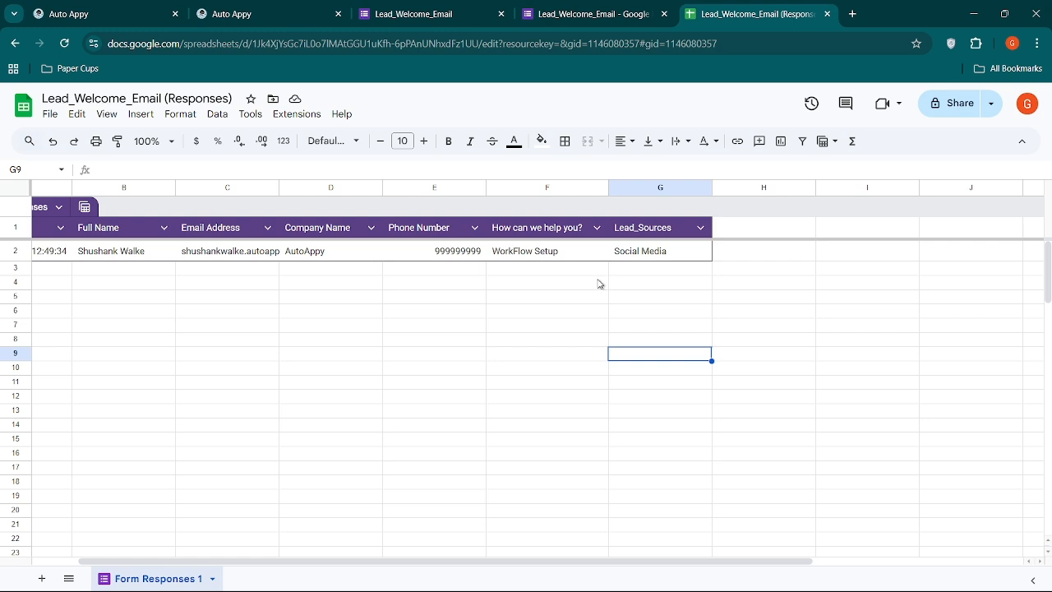
click(70, 10)
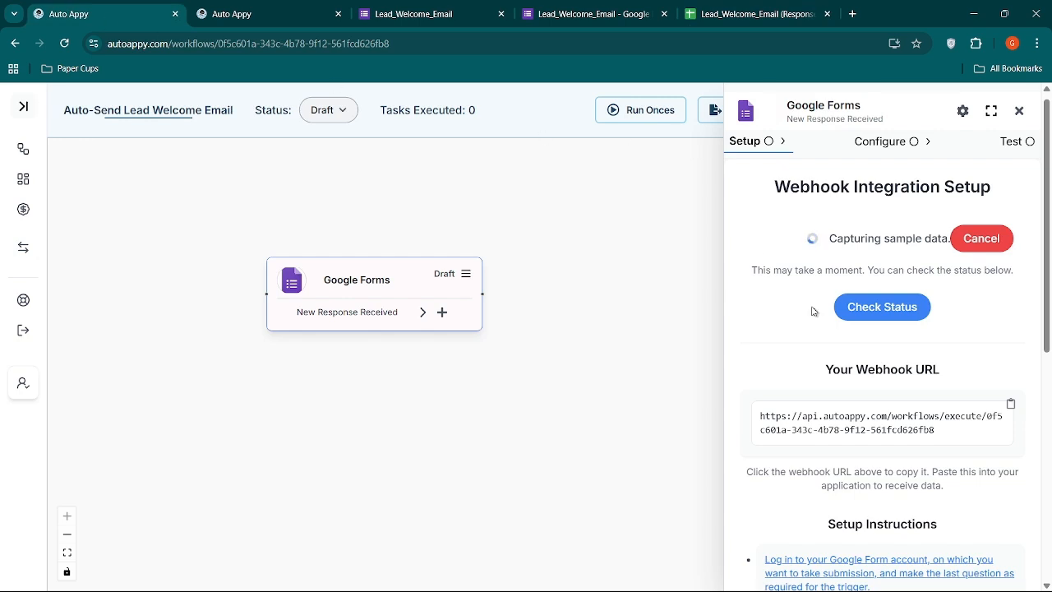
click(870, 317)
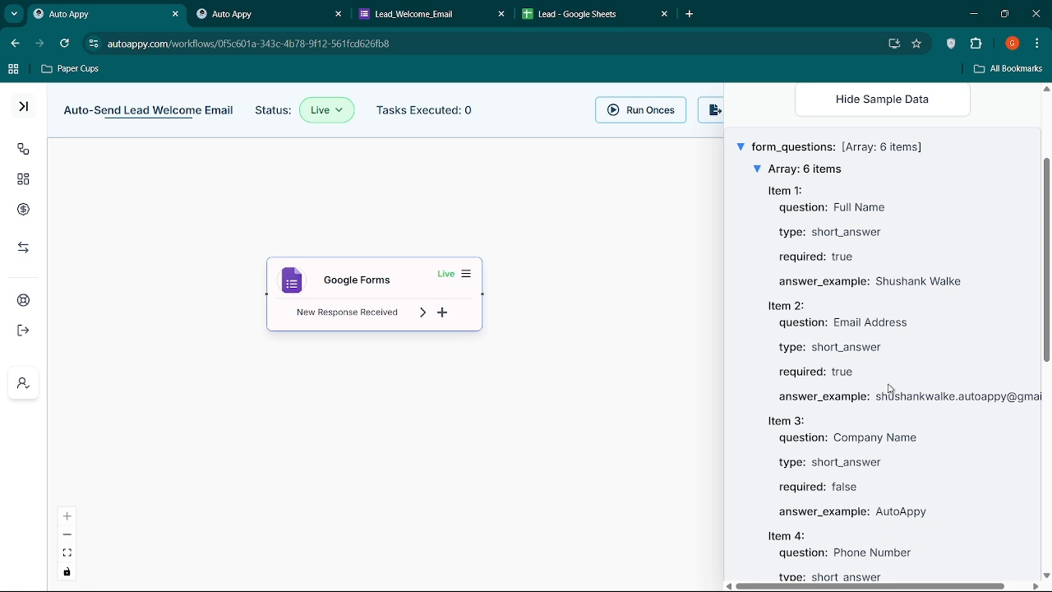
scroll(892, 389, down, 1)
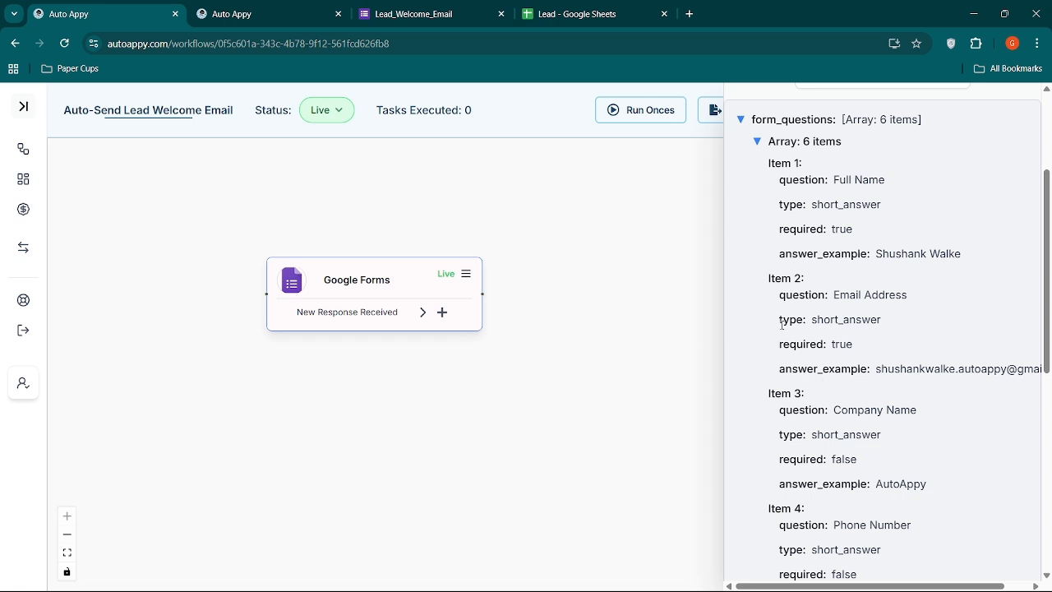
Add a Gmail node with the Send Email (V2) action after the Google Forms trigger and select the Existing Connection option.
click(442, 312)
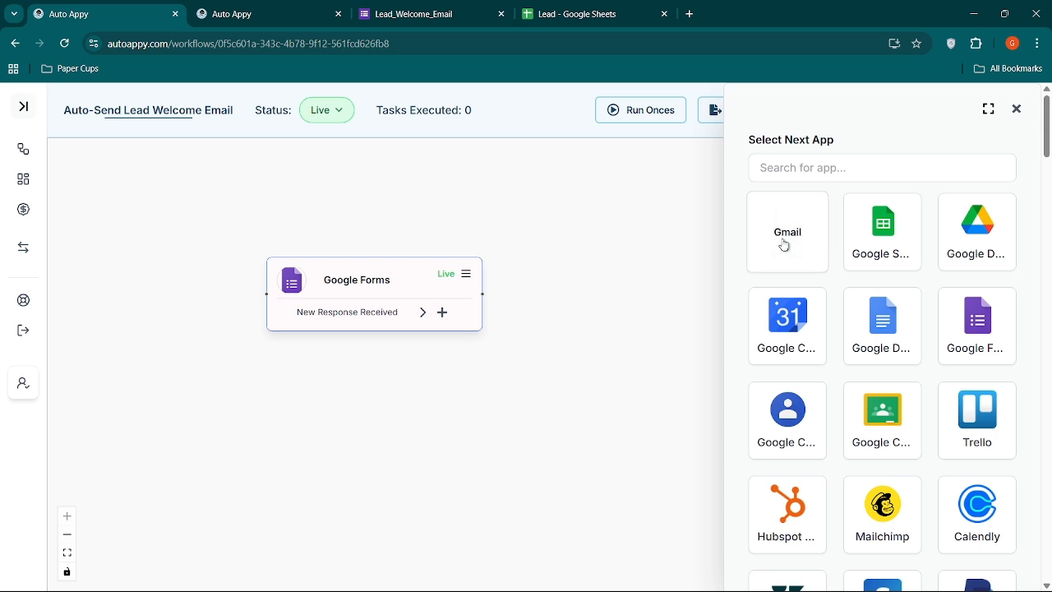
click(785, 245)
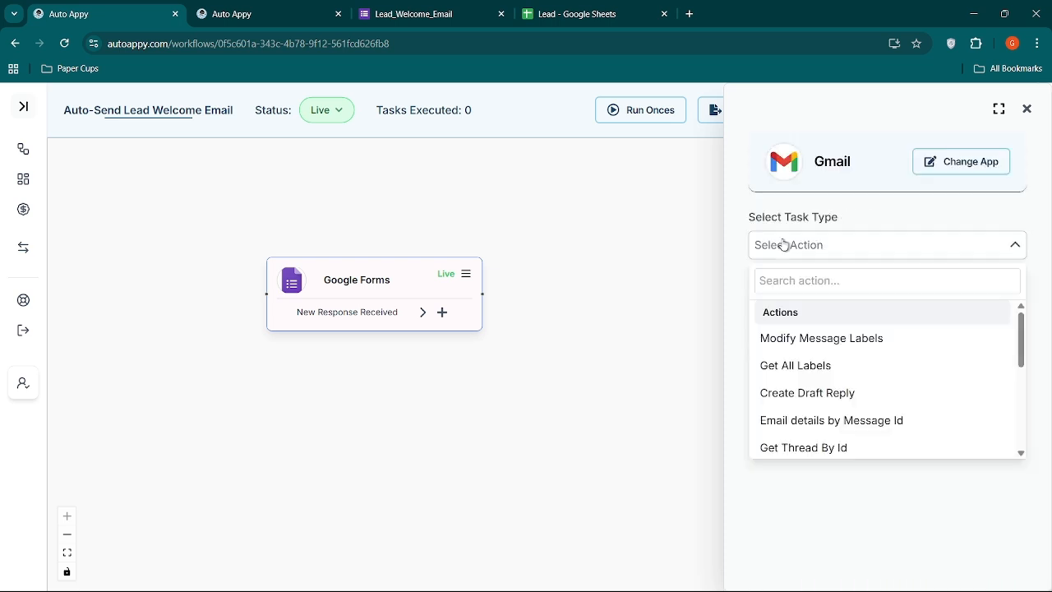
click(778, 281)
text(sen)
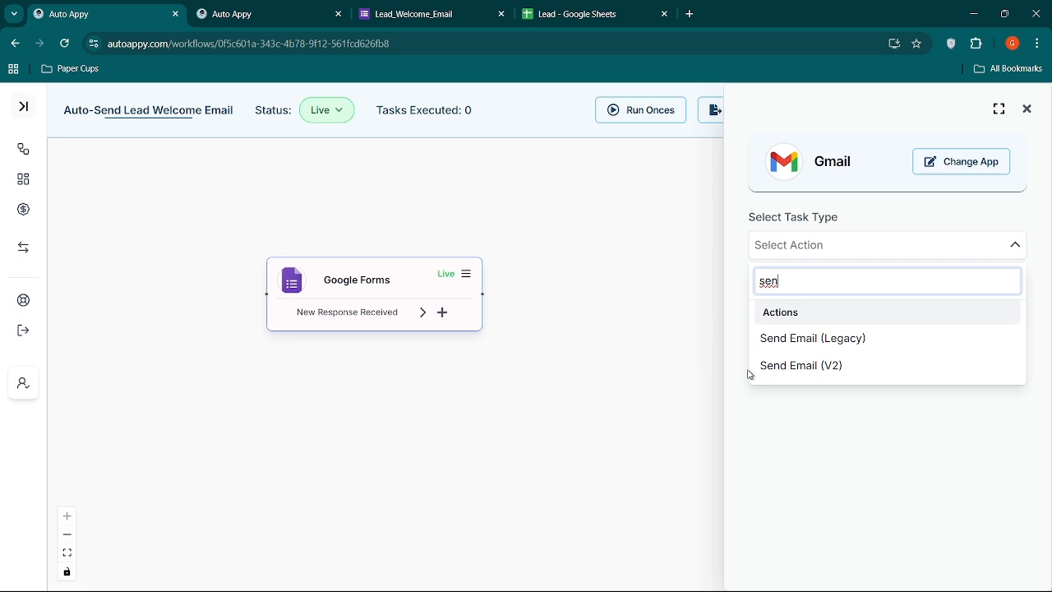
click(826, 372)
click(879, 297)
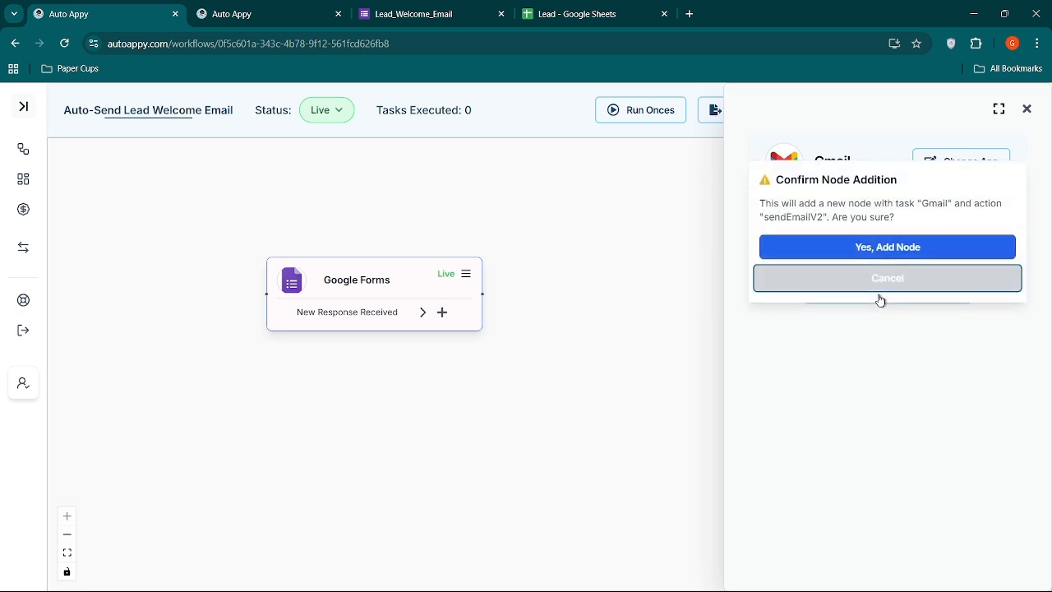
click(897, 250)
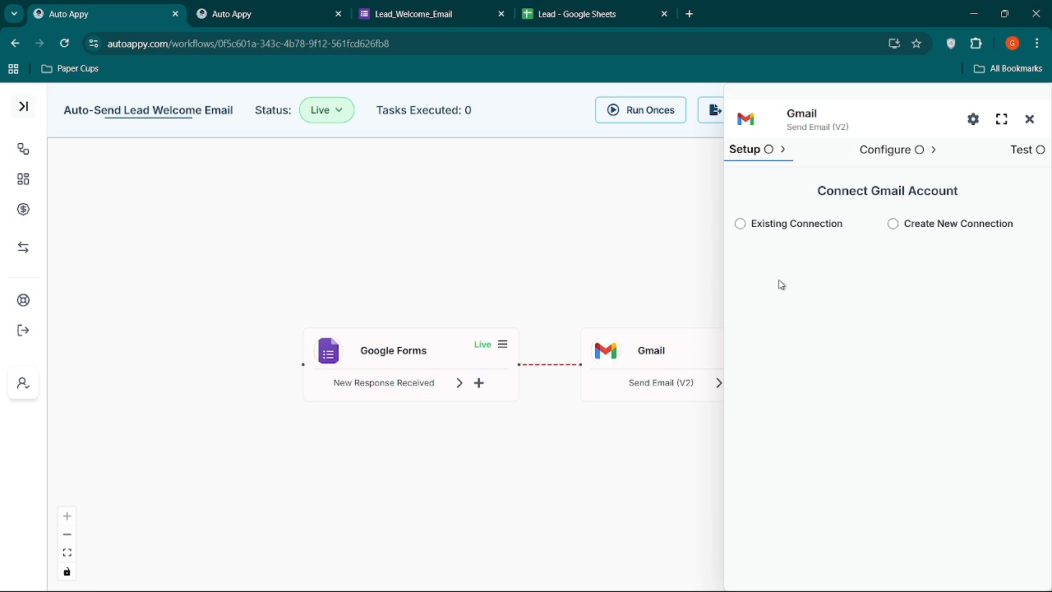
click(740, 226)
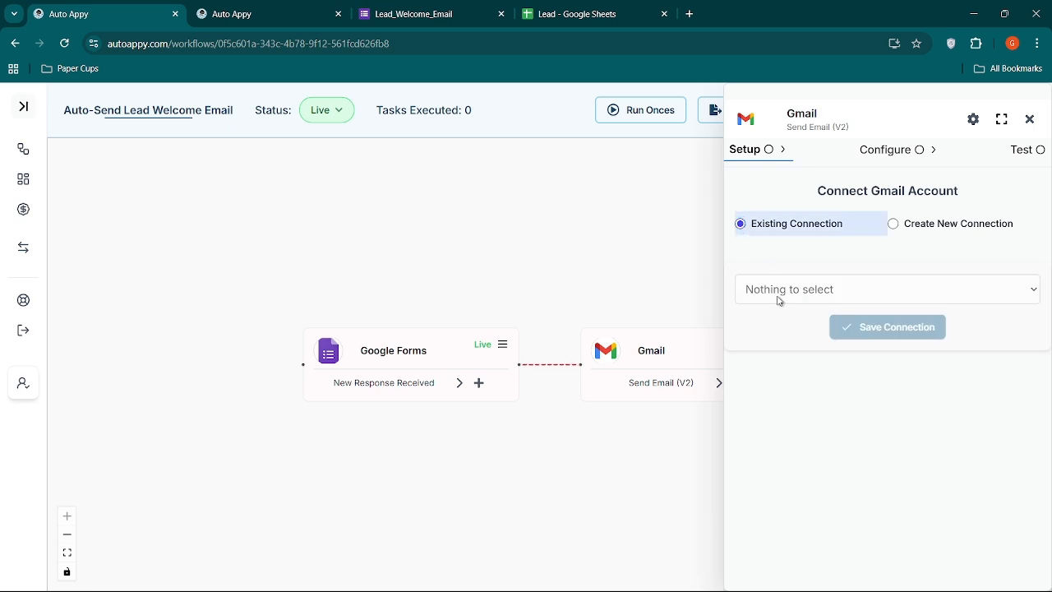
Create a new Gmail connection named Gmail #1, sign in with the Google account and allow AutoAppy access despite the unverified-app warning.
click(895, 226)
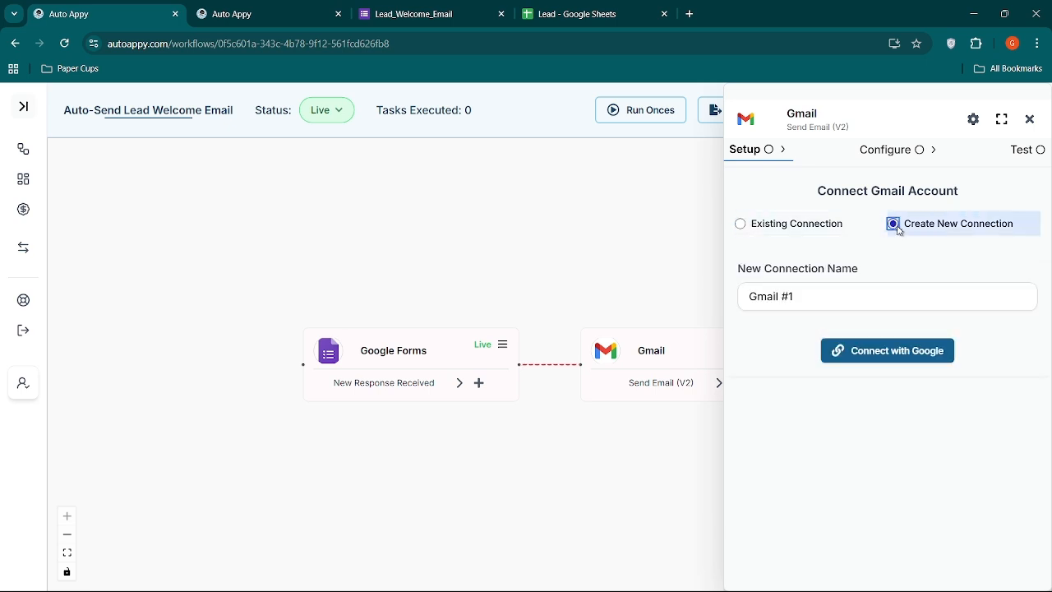
click(884, 353)
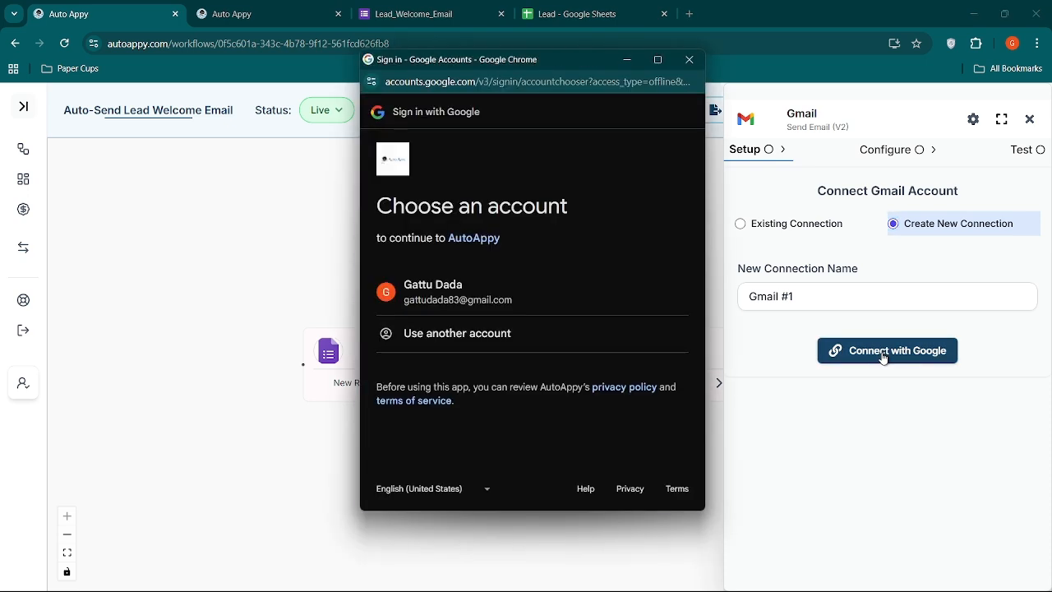
click(518, 306)
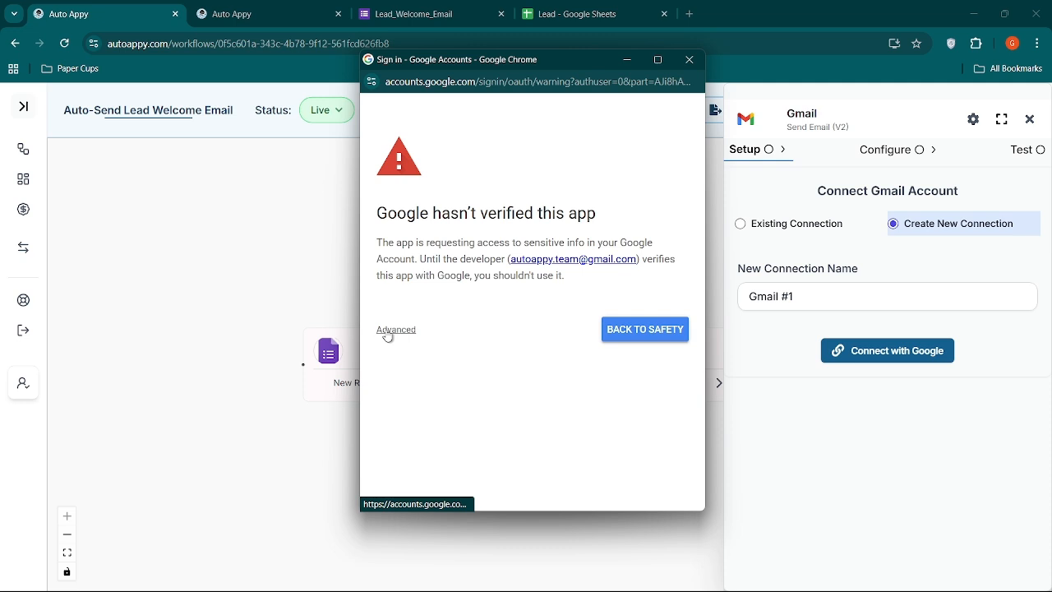
click(388, 331)
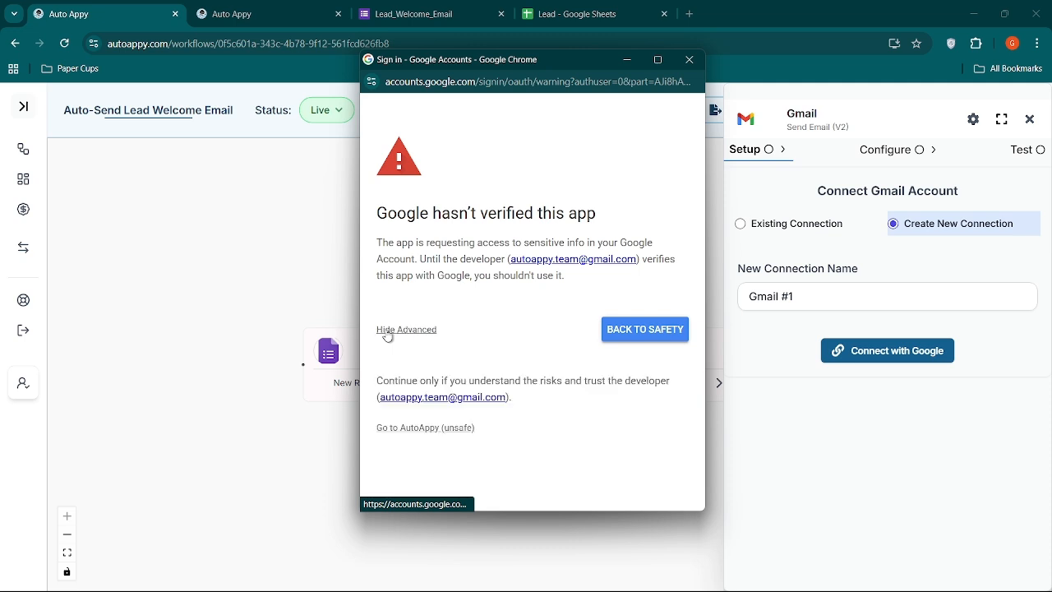
click(436, 430)
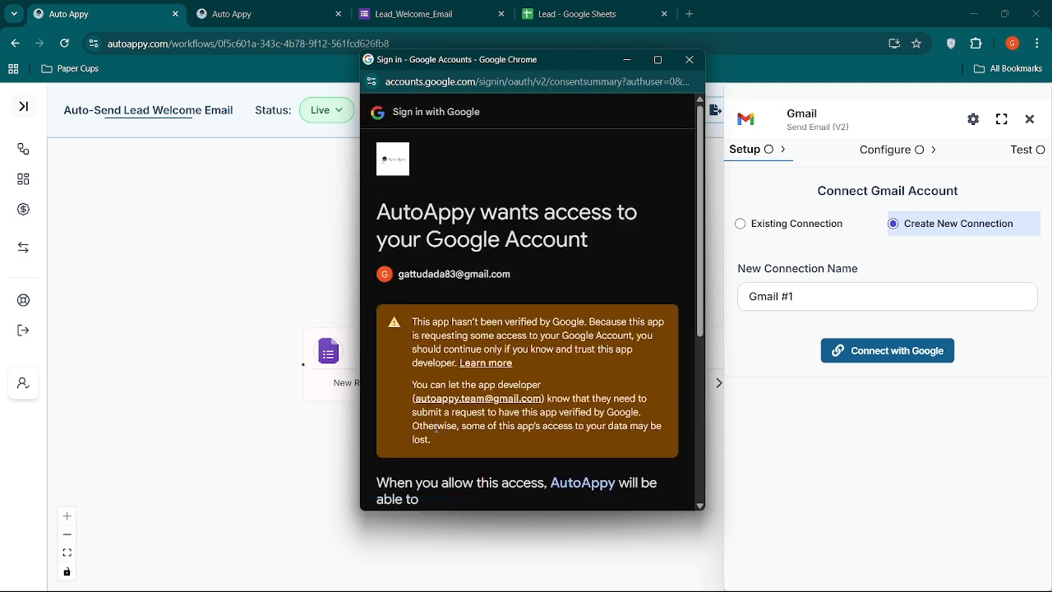
scroll(499, 385, down, 3)
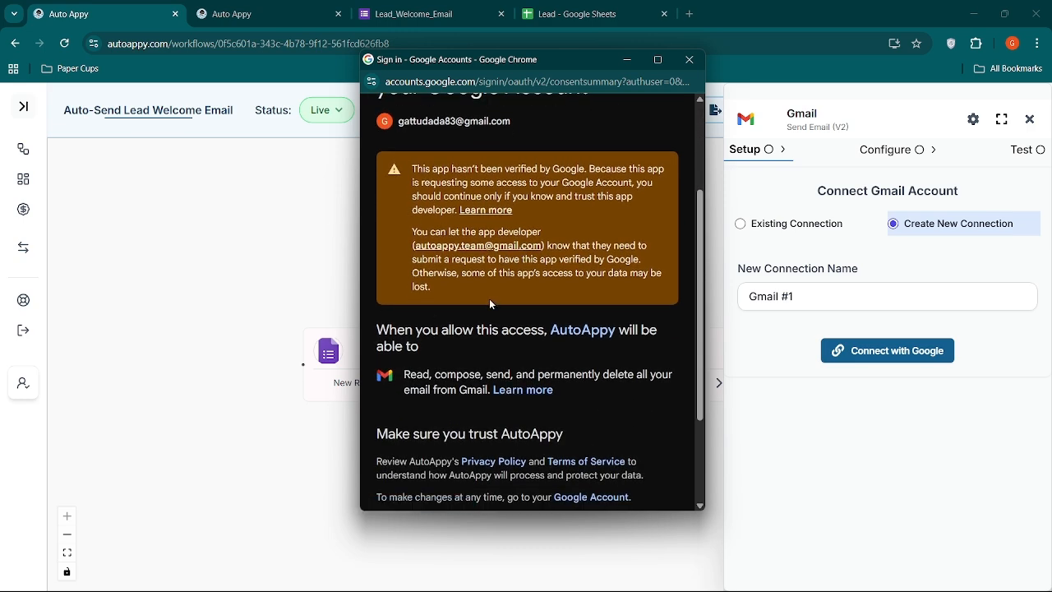
scroll(491, 304, down, 3)
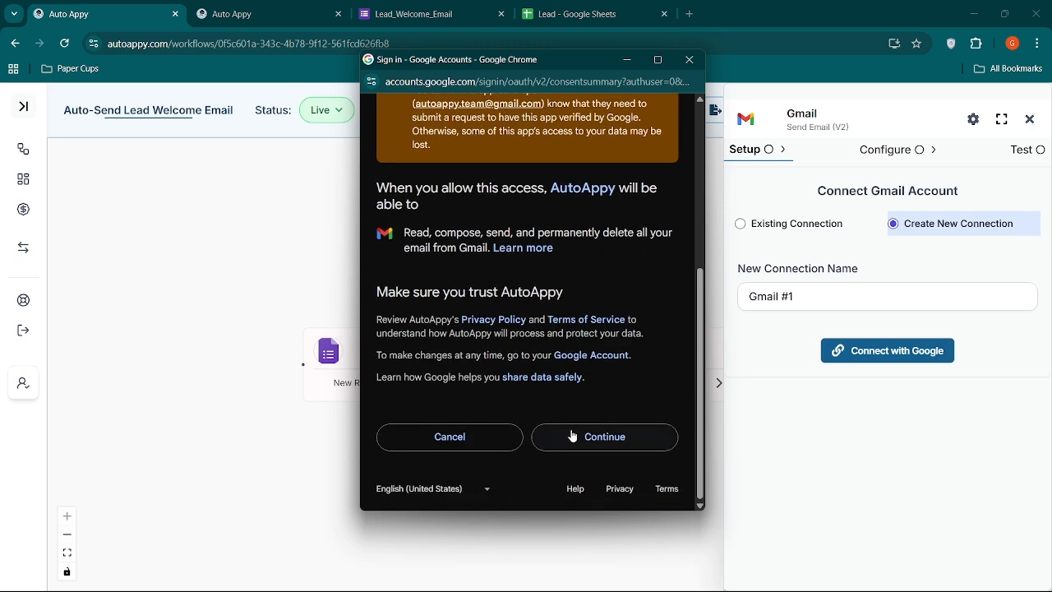
click(573, 436)
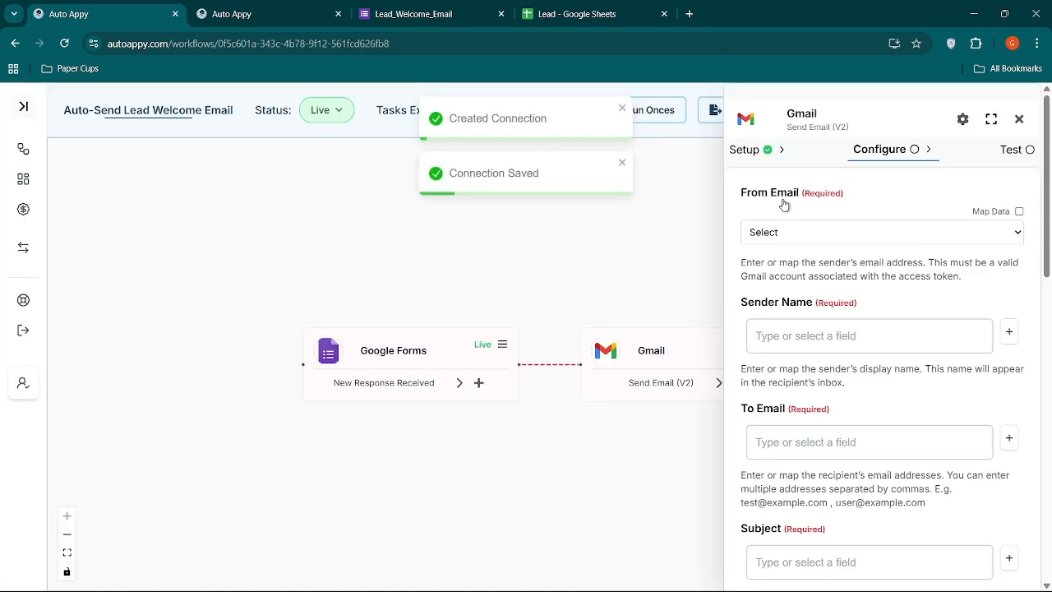
Choose the connected Gmail account as the From Email and enter the sender's first name as the Sender Name.
click(846, 235)
click(822, 271)
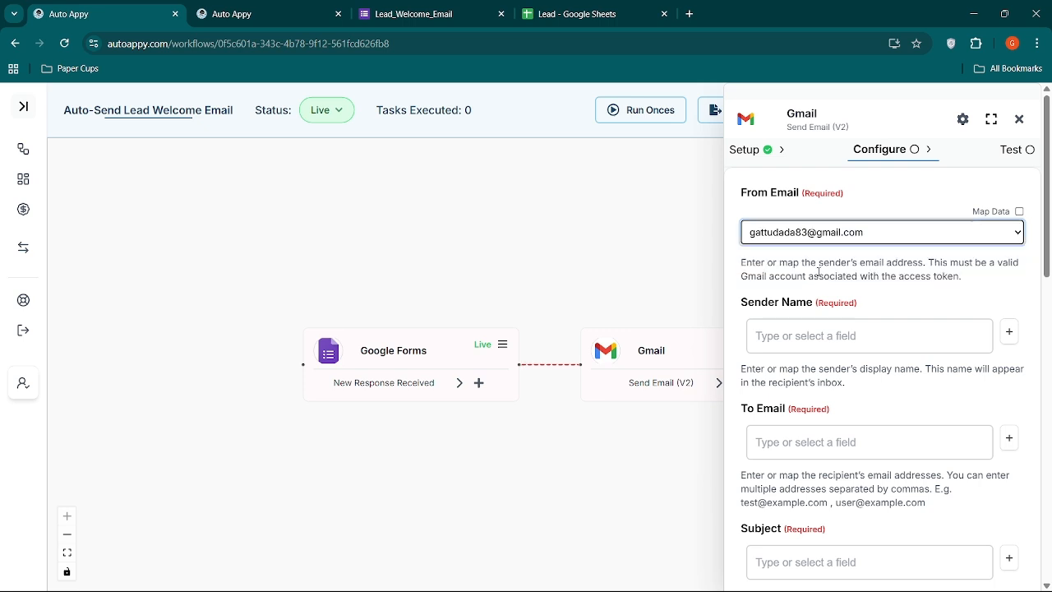
click(811, 338)
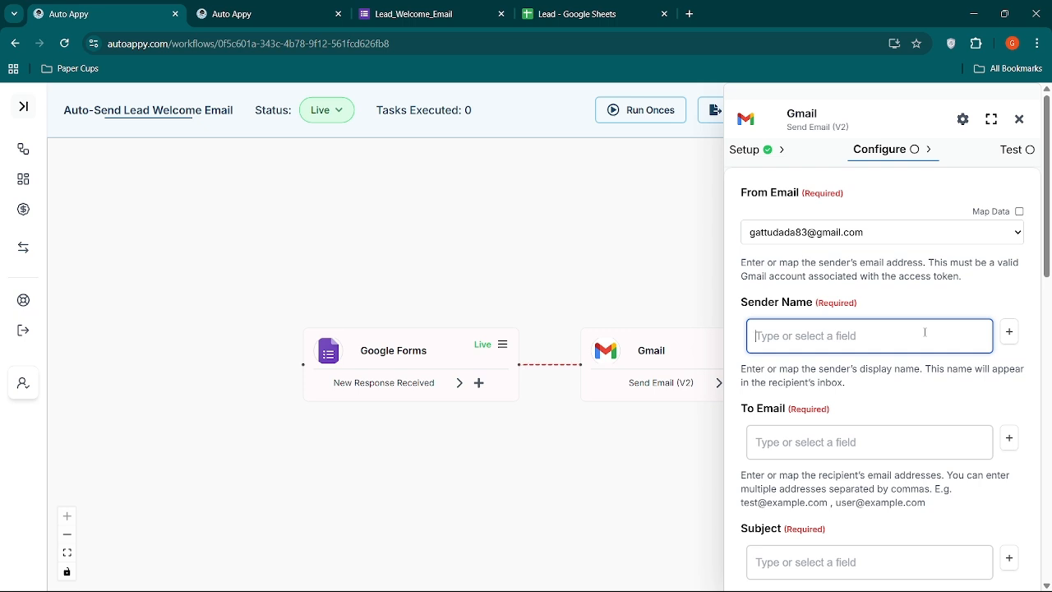
text(Shushank)
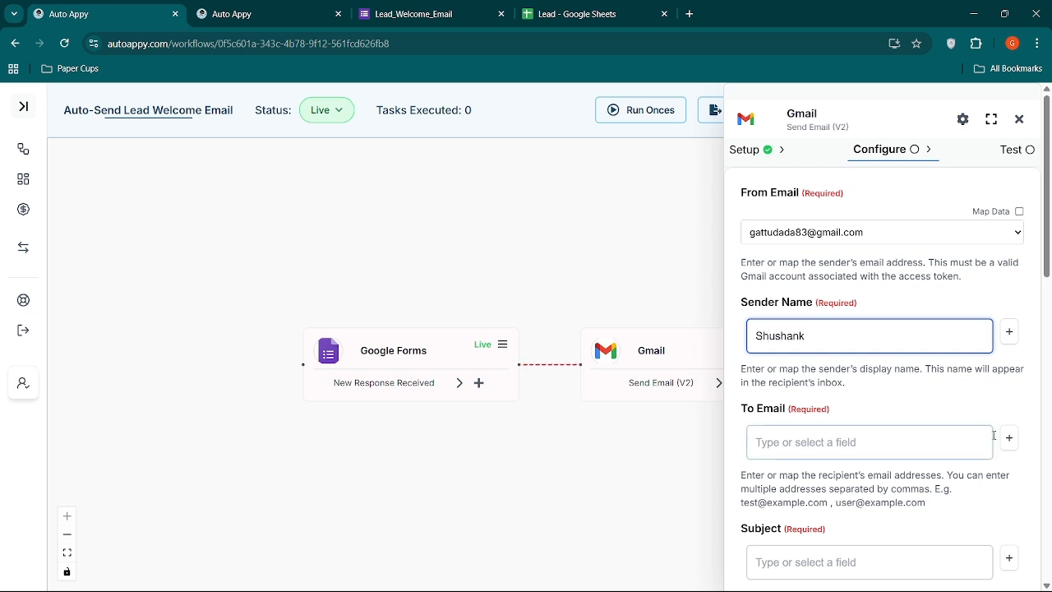
Map the To Email field to the lead's email answer from Google Forms (Form_questions.1.answer_example).
click(1014, 447)
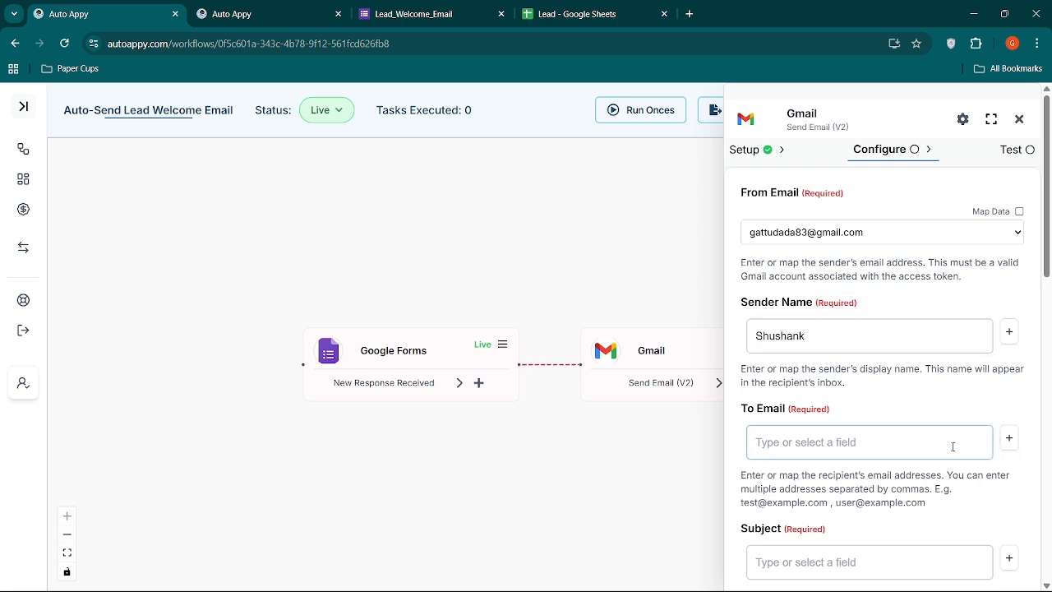
scroll(953, 446, down, 2)
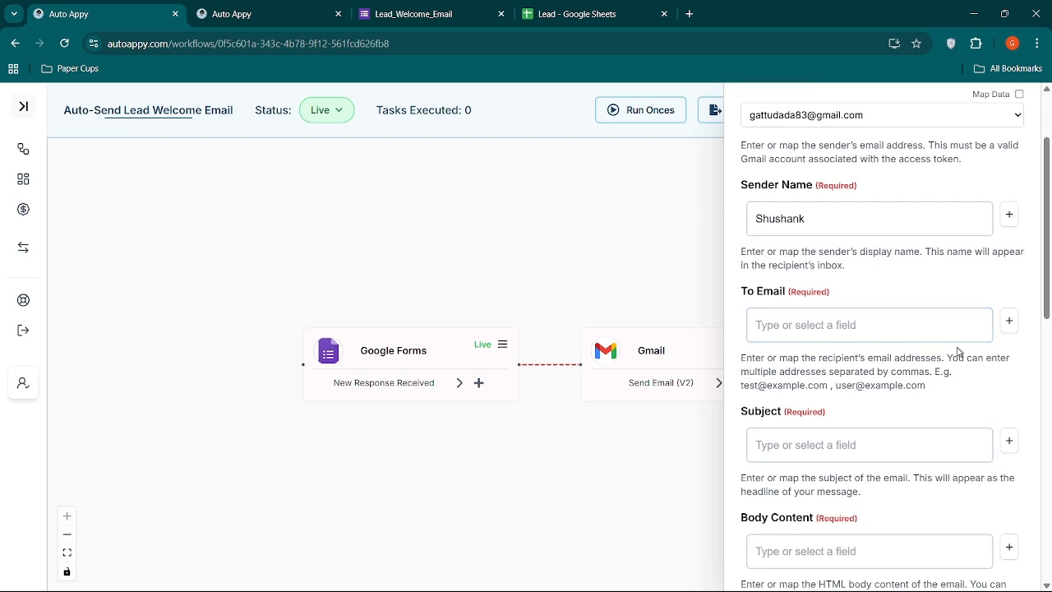
click(1009, 325)
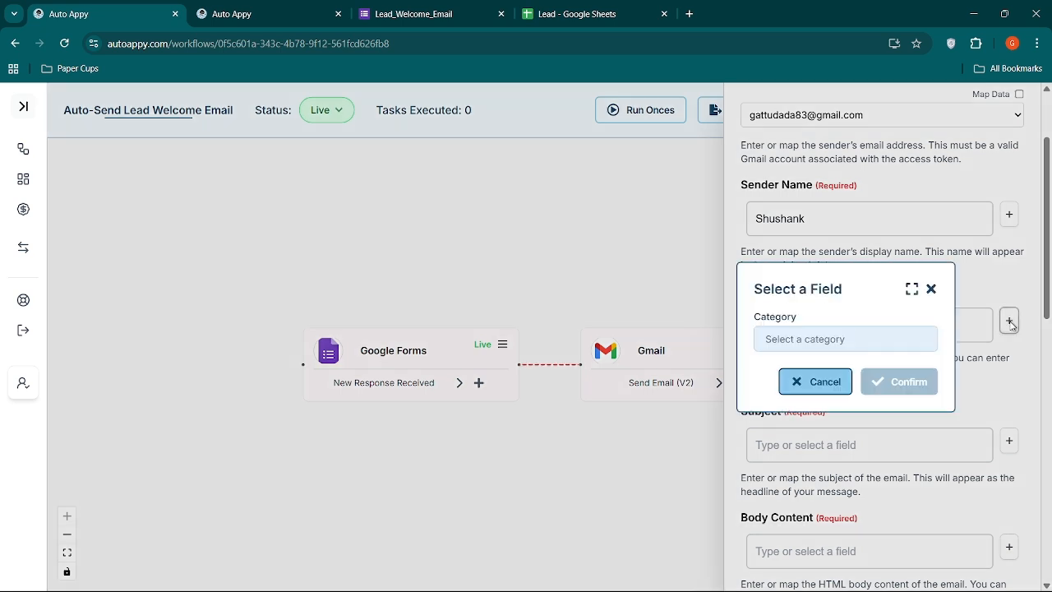
click(890, 344)
click(869, 369)
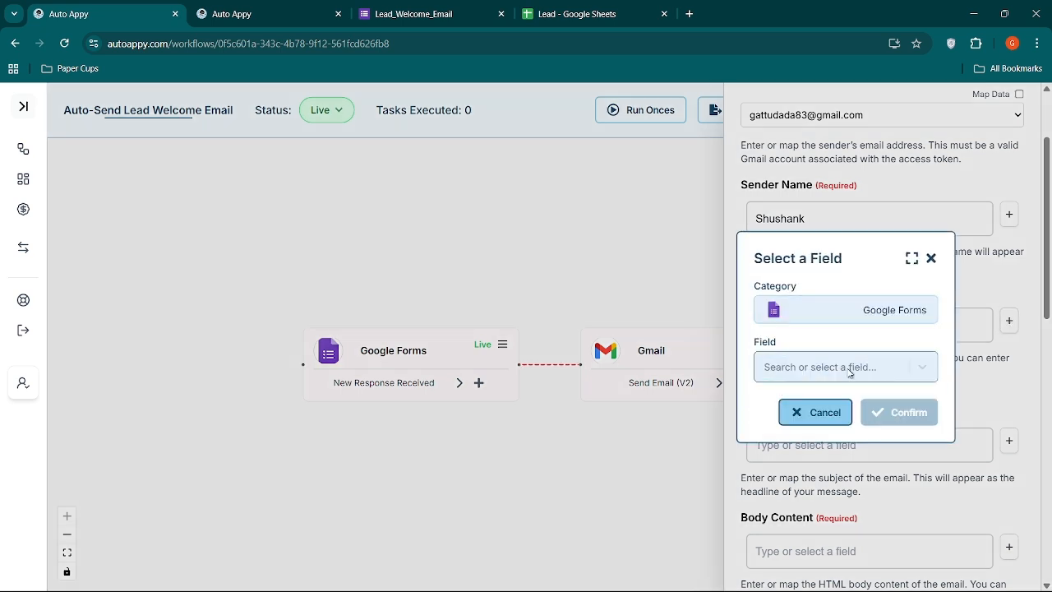
click(850, 373)
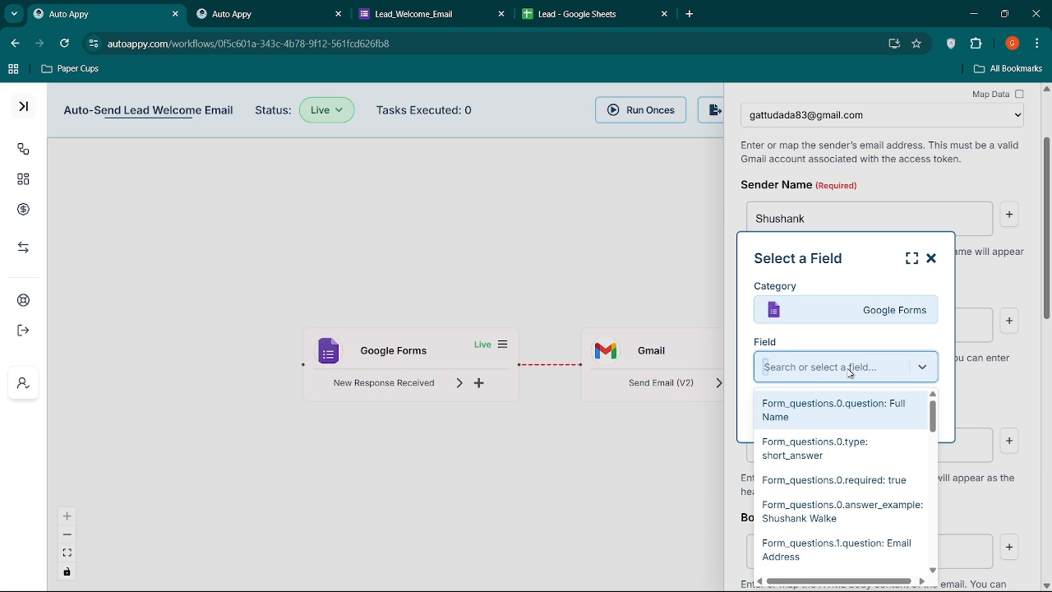
text(shush)
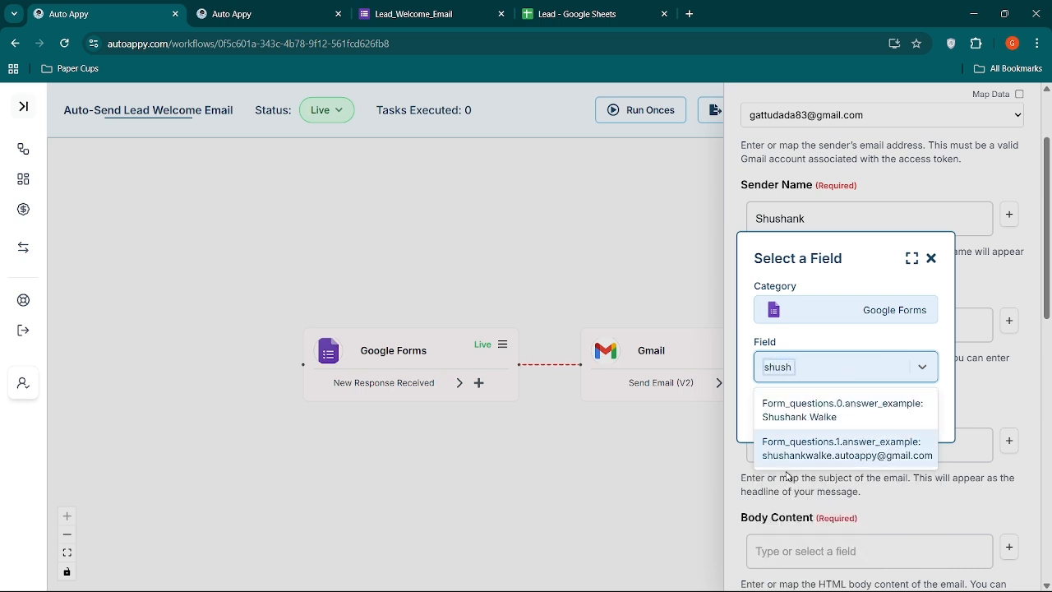
click(804, 453)
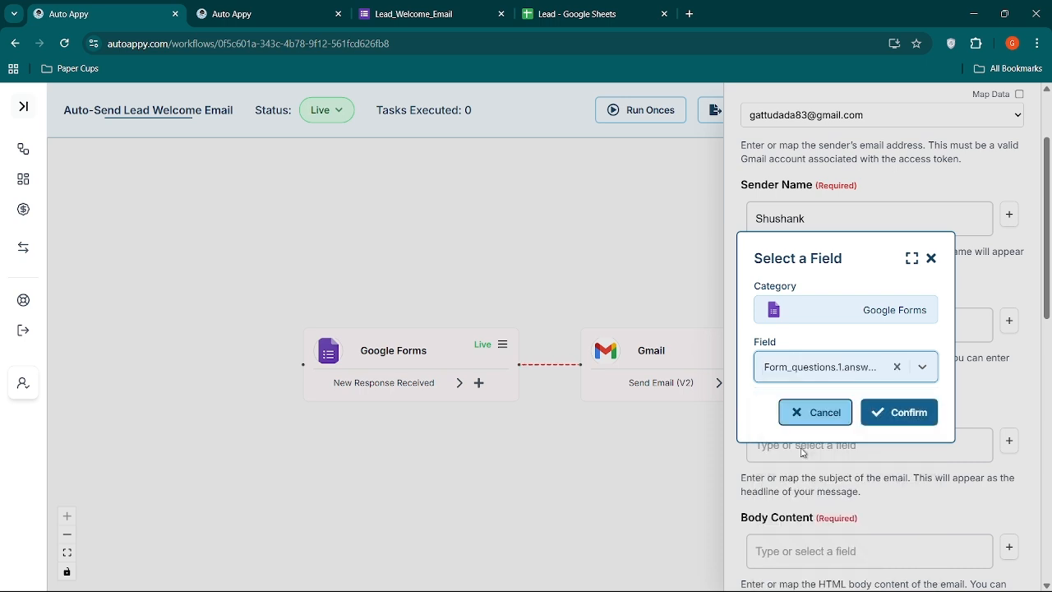
click(890, 413)
Set the email subject to "Welcome Aboard" followed by the lead's full name answer mapped from Google Forms (Form_questions.0.answer_example).
scroll(896, 422, down, 1)
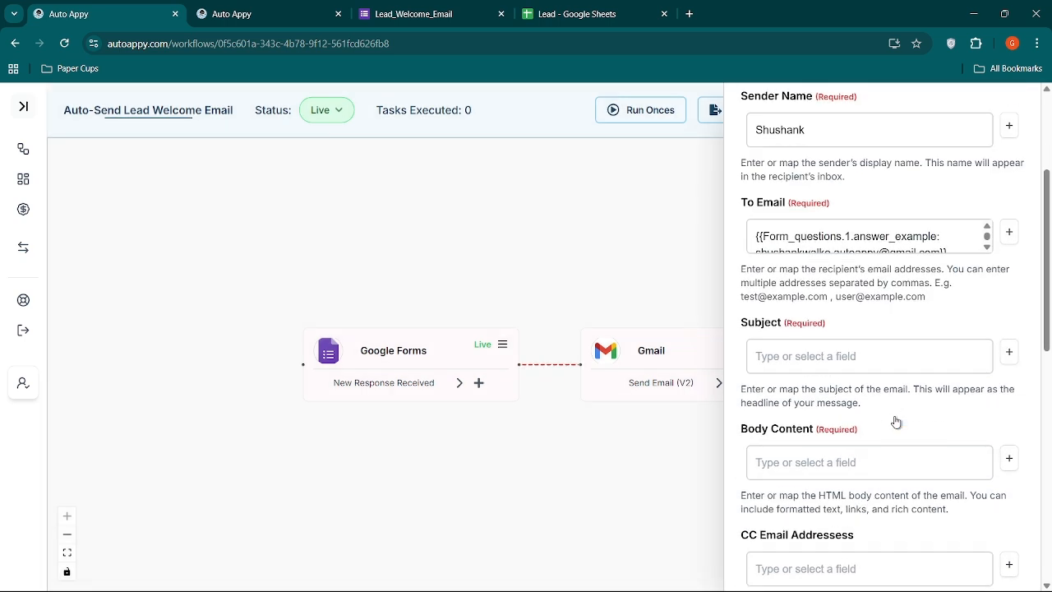
click(865, 352)
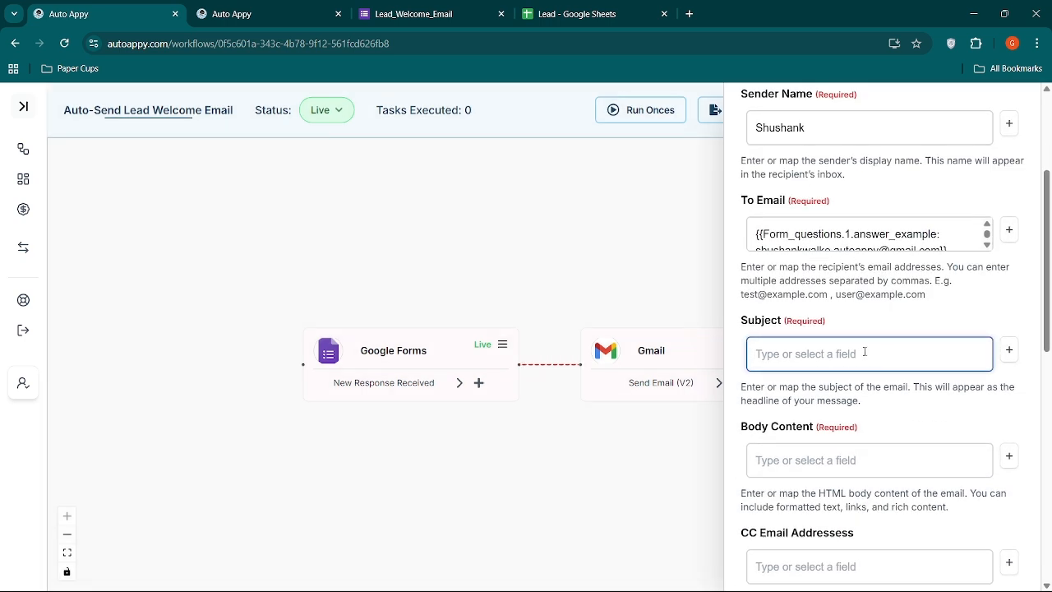
text(Welcome Aboard)
click(1009, 351)
click(859, 339)
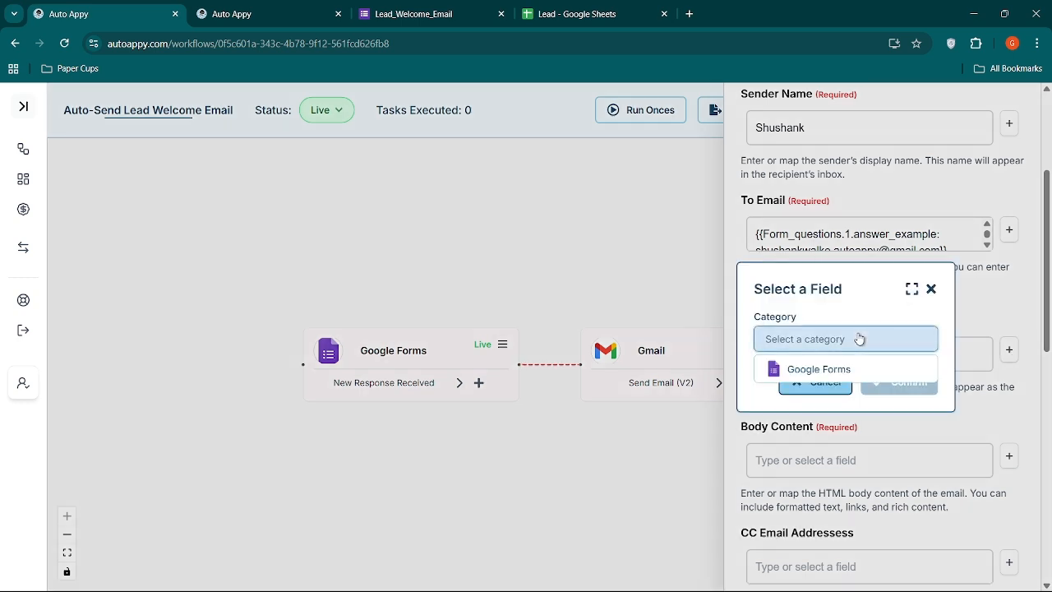
click(823, 369)
click(832, 367)
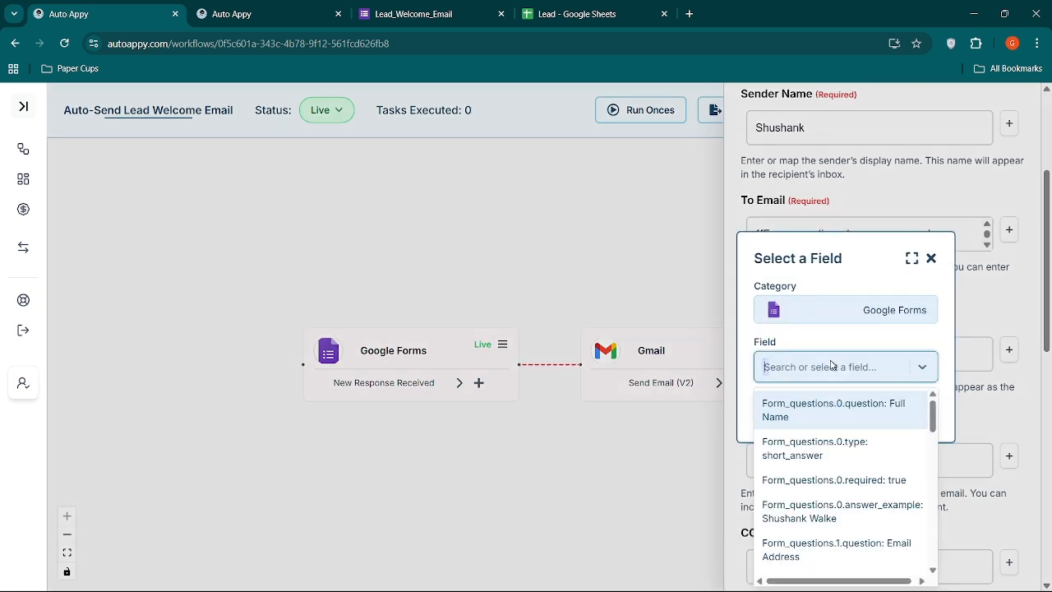
text(Shush)
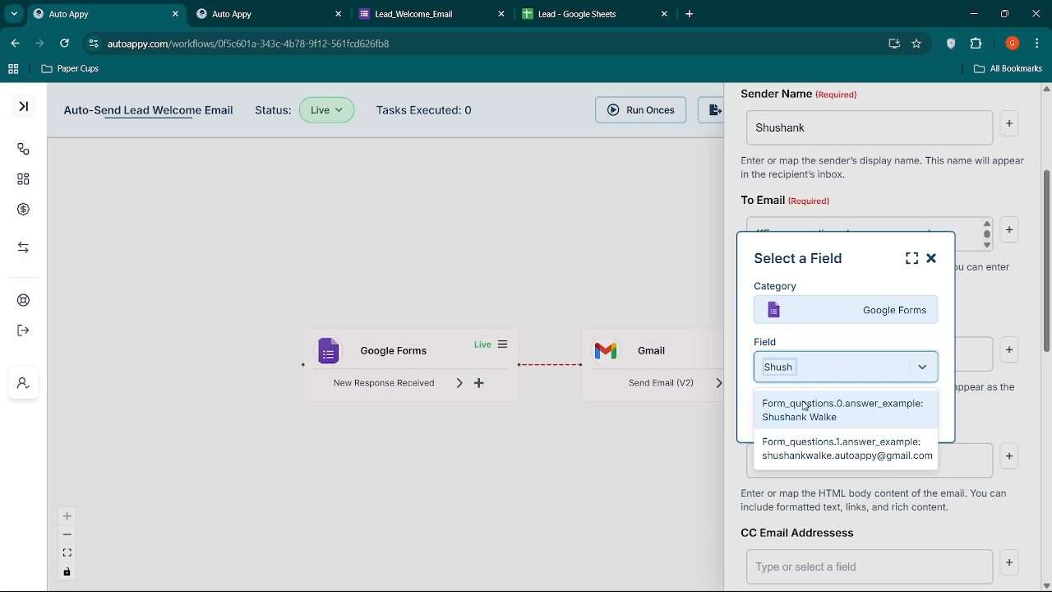
click(805, 407)
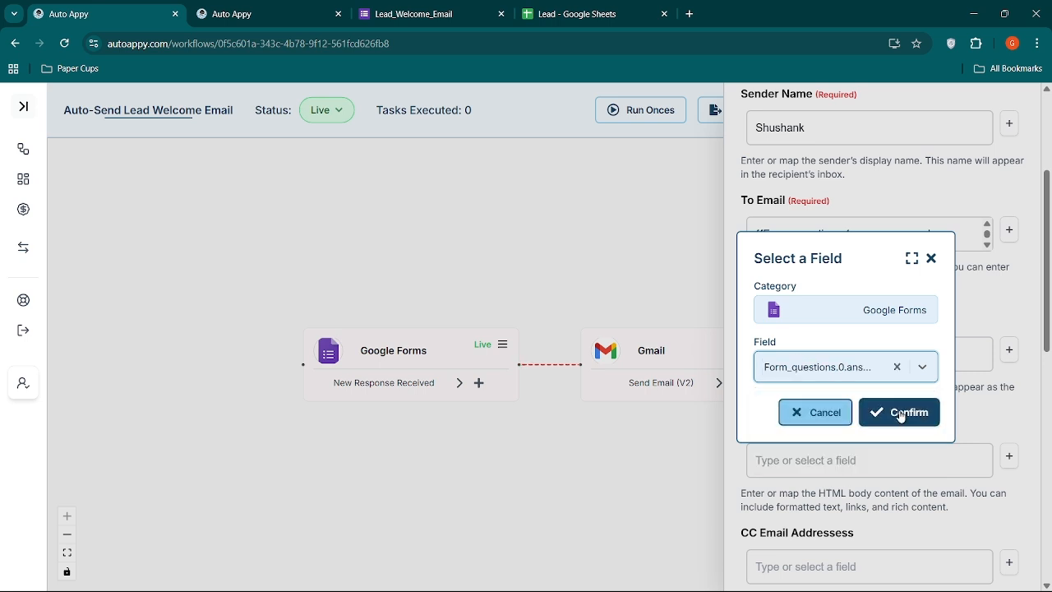
click(901, 416)
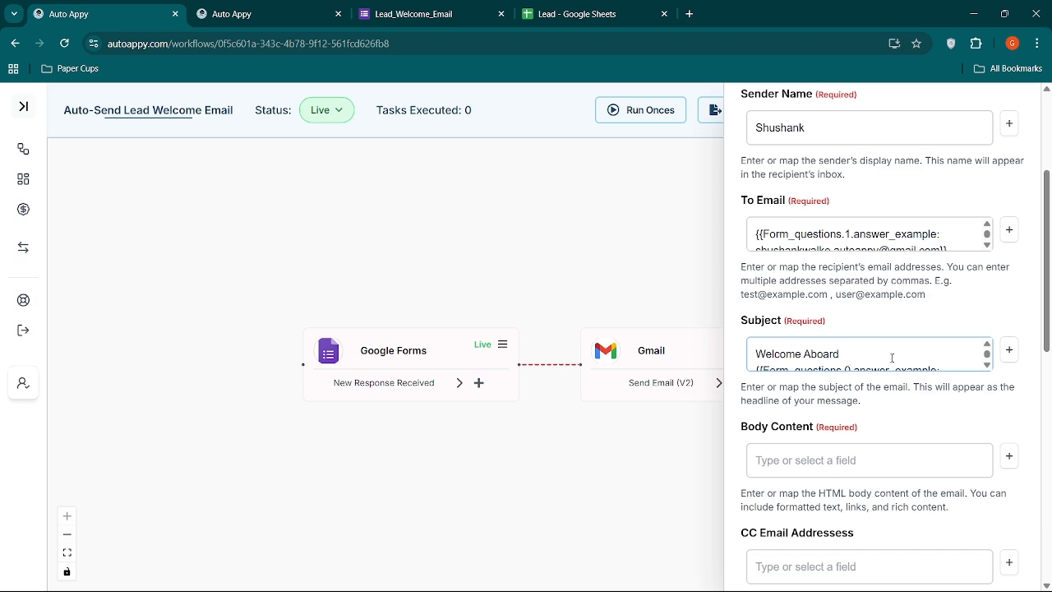
Paste the prepared HTML email template into the Body Content field and submit the Gmail configuration.
scroll(892, 358, down, 1)
scroll(892, 357, down, 3)
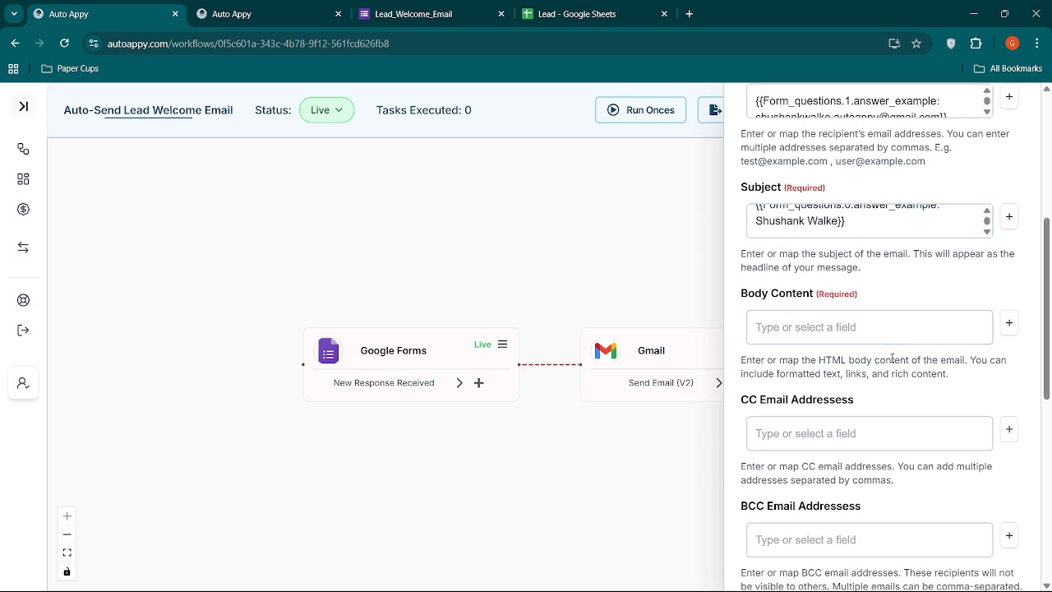
click(894, 327)
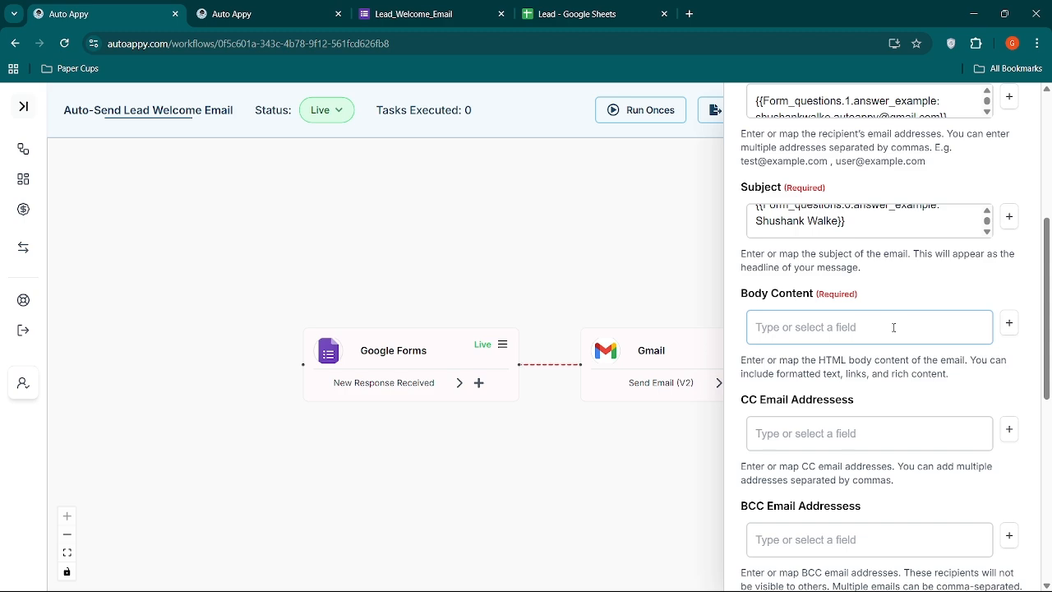
click(895, 327)
key(ctrl+v)
scroll(822, 329, up, 5)
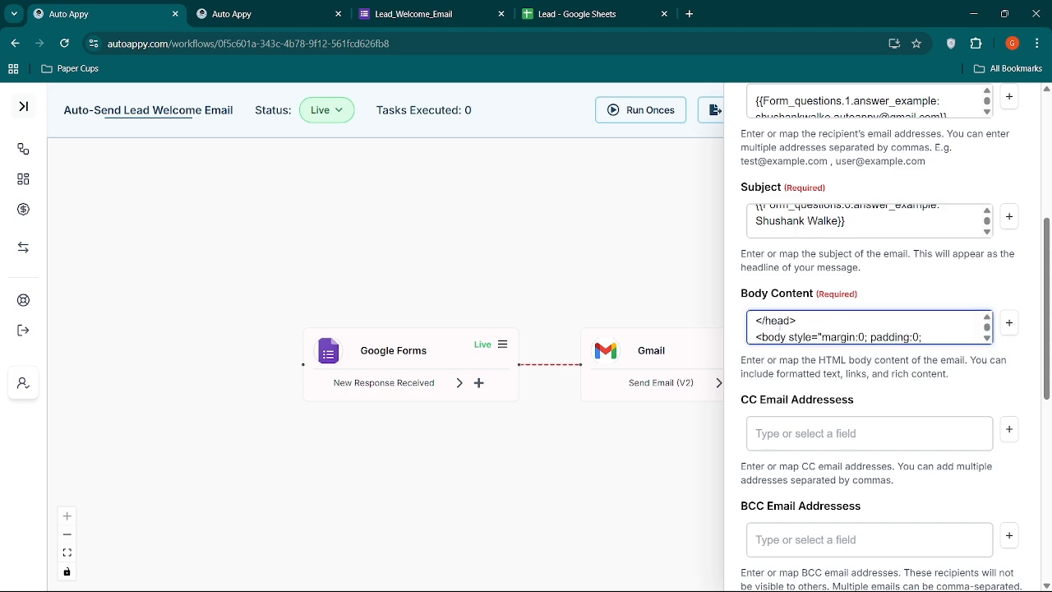
scroll(781, 330, down, 8)
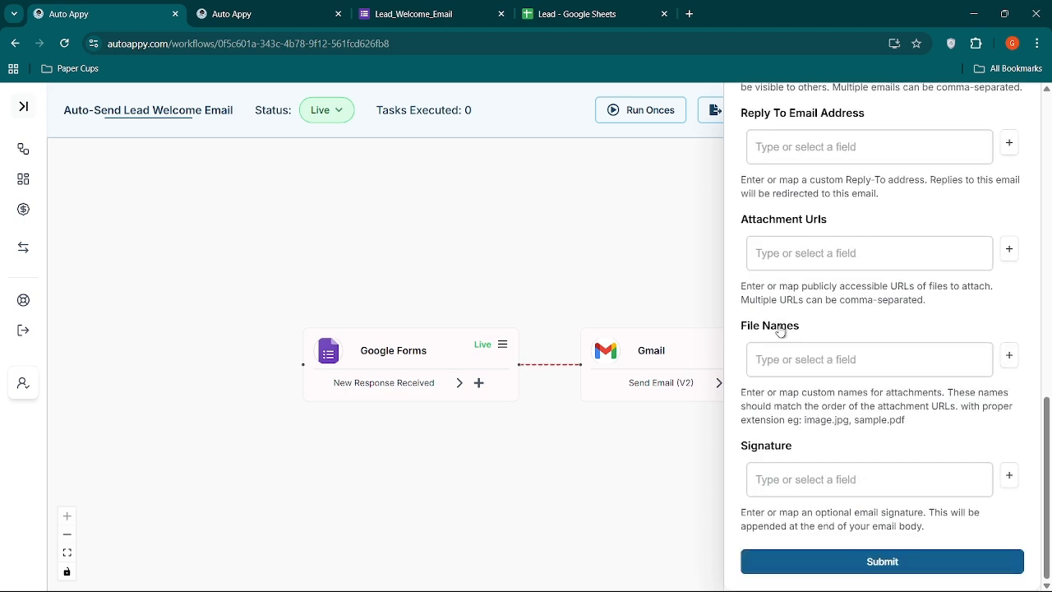
click(826, 562)
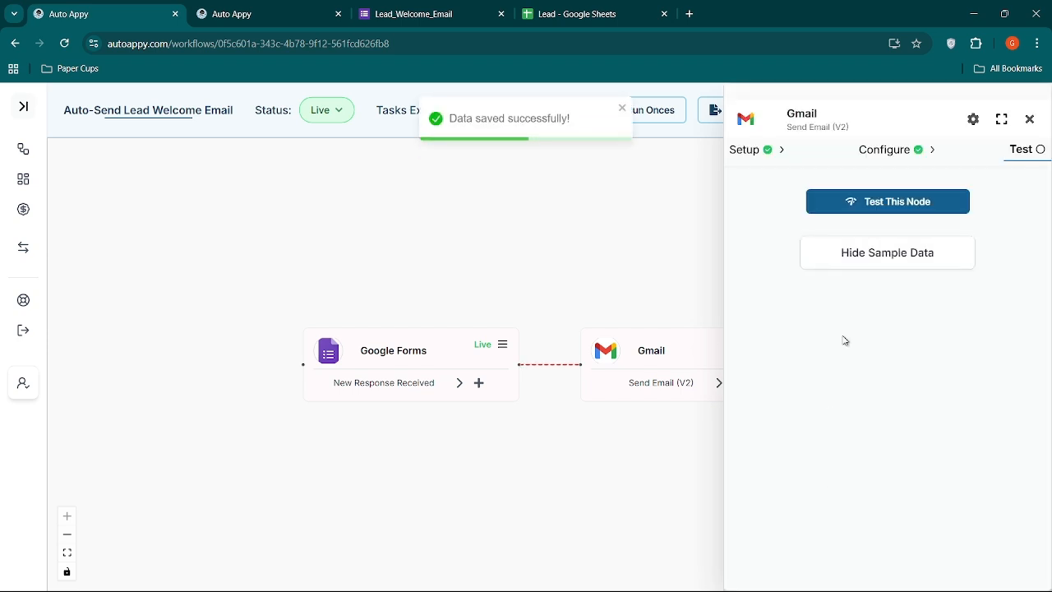
Test the Gmail node by sending the welcome email and display the returned sample data.
click(878, 214)
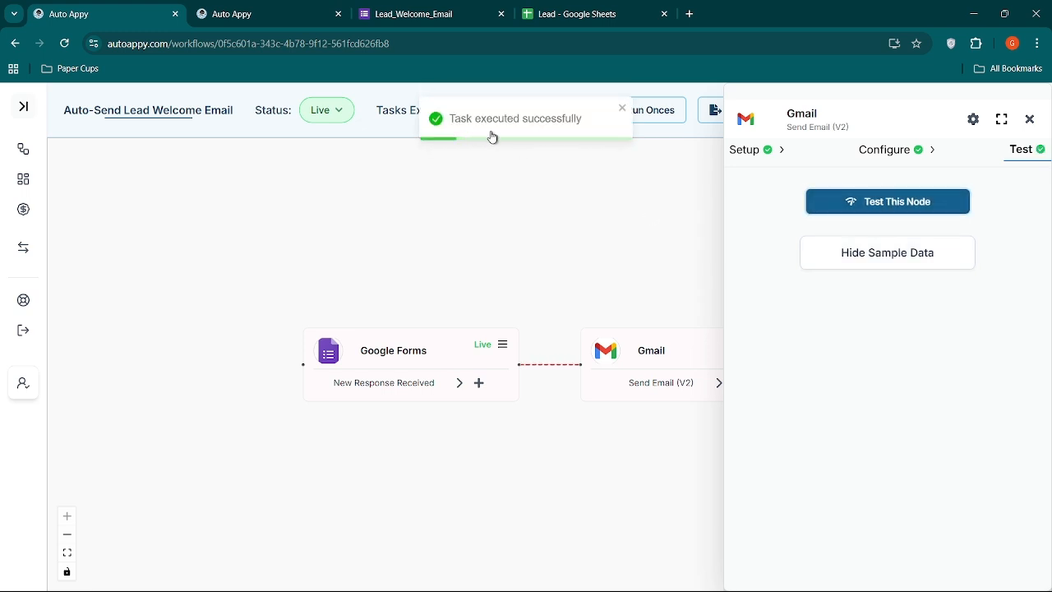
click(843, 268)
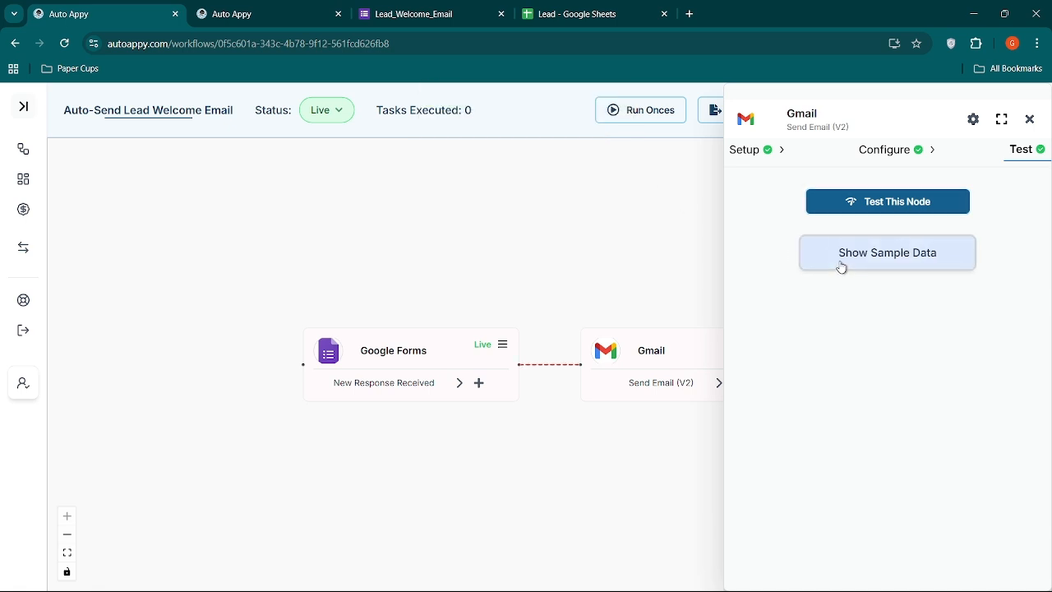
click(842, 268)
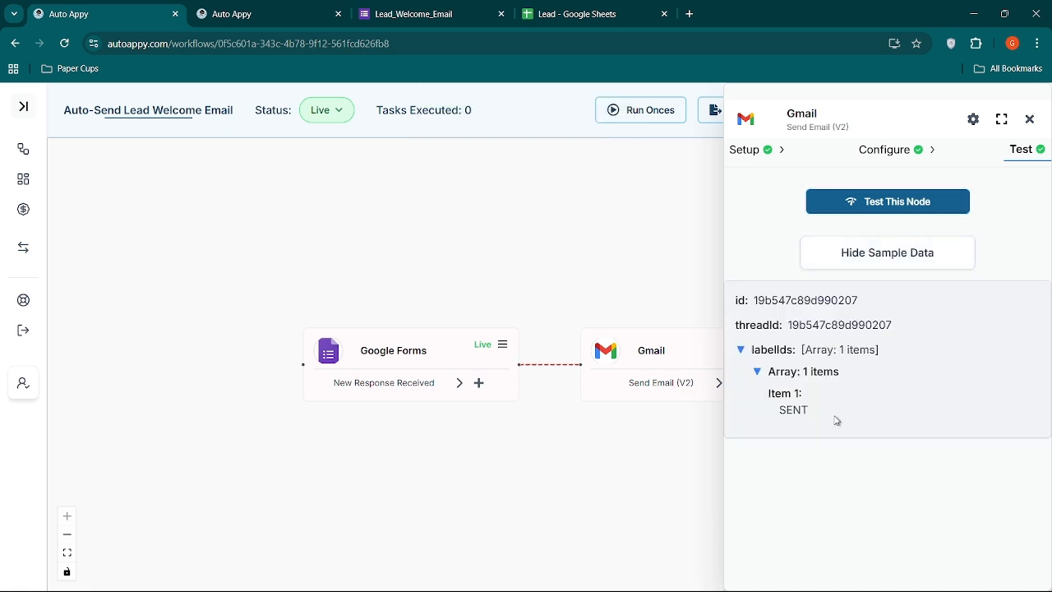